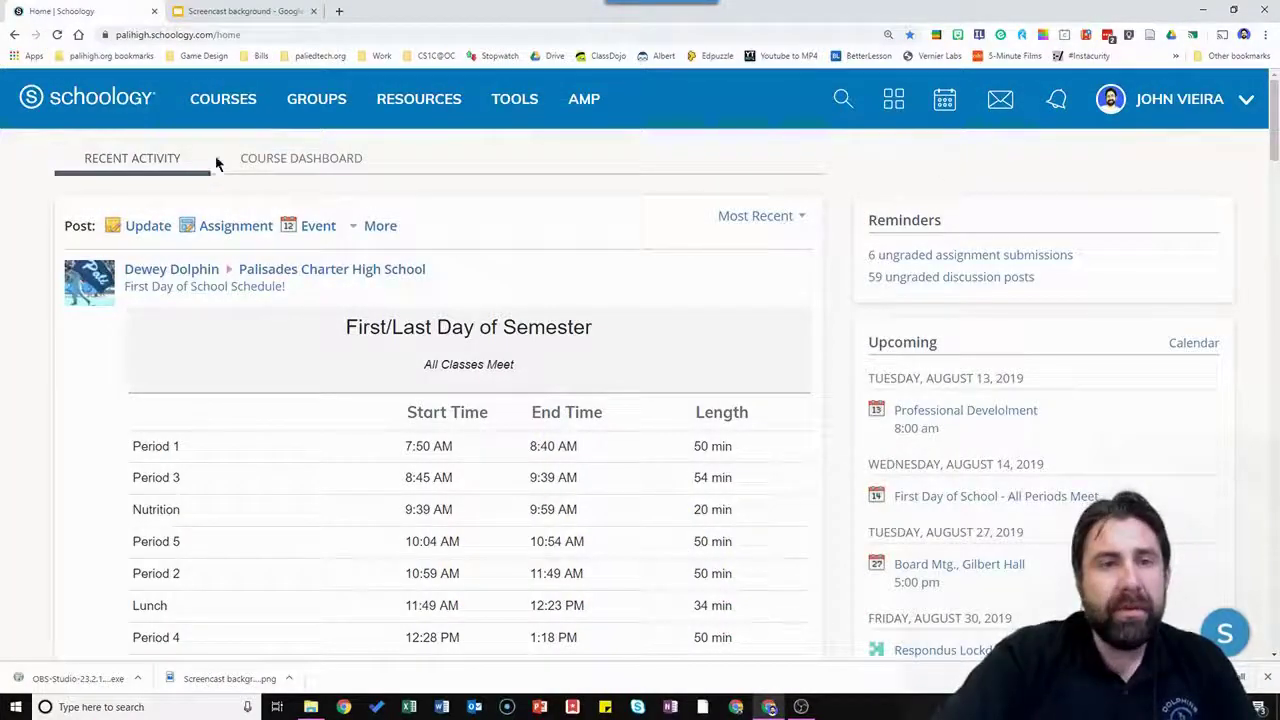
Open the BIOLOGY A course for Period 4 and Period 6, and find the Edpuzzle app's page in the App Center
click(224, 102)
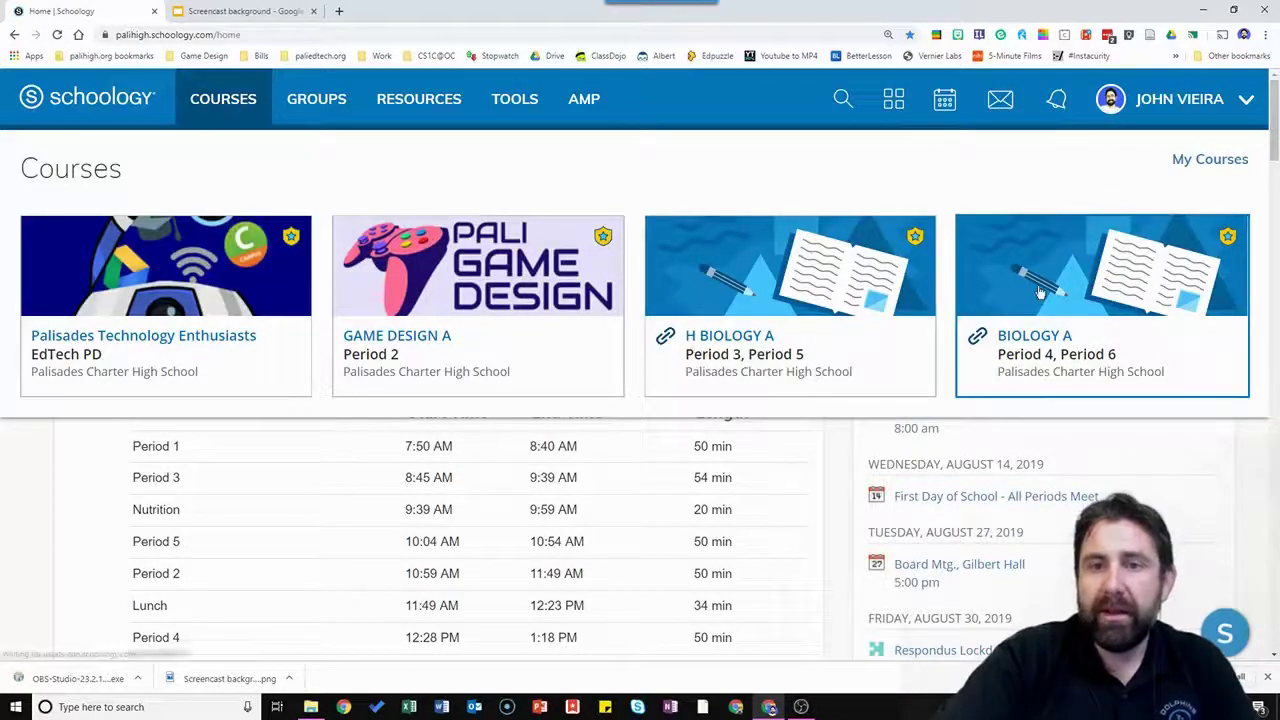
click(1040, 296)
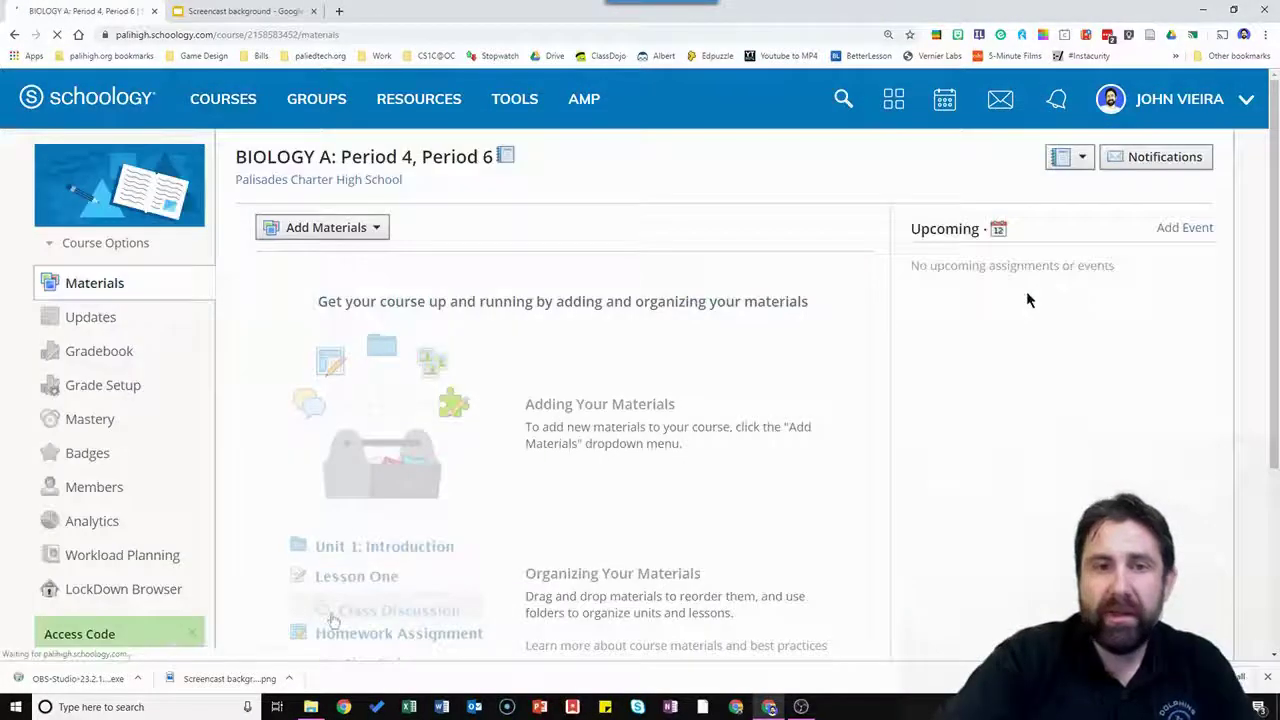
click(894, 102)
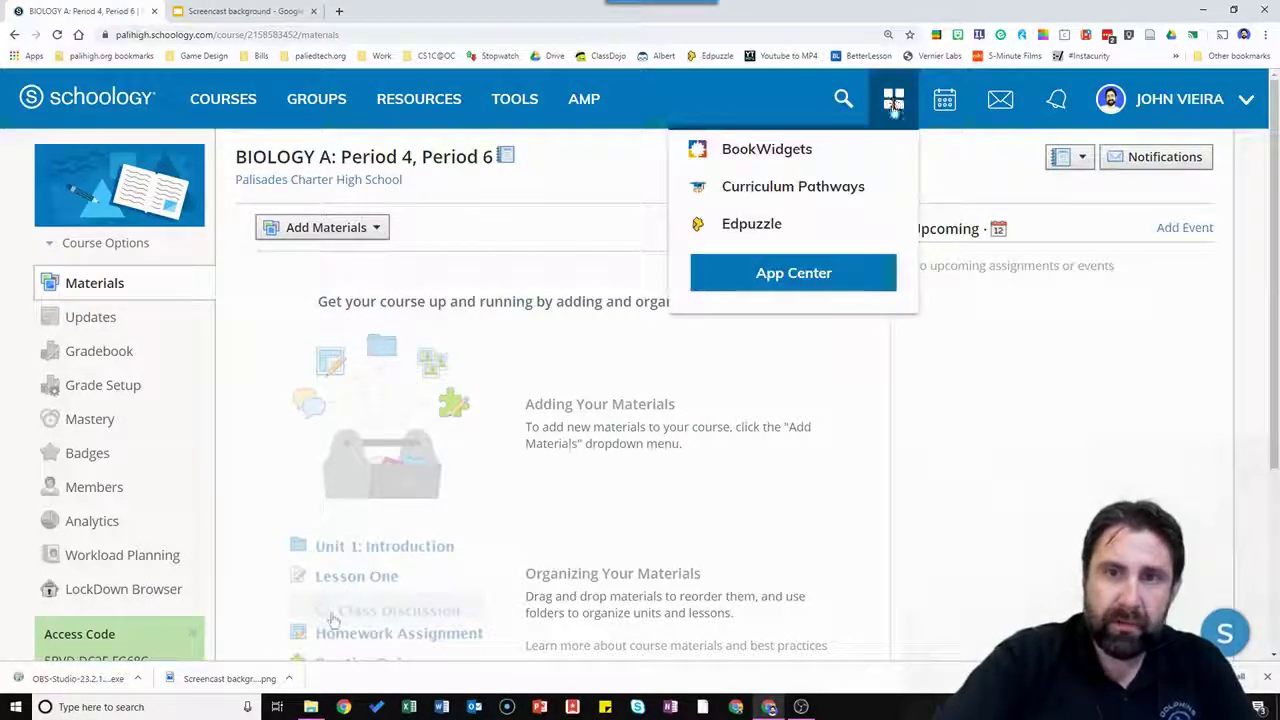
click(813, 280)
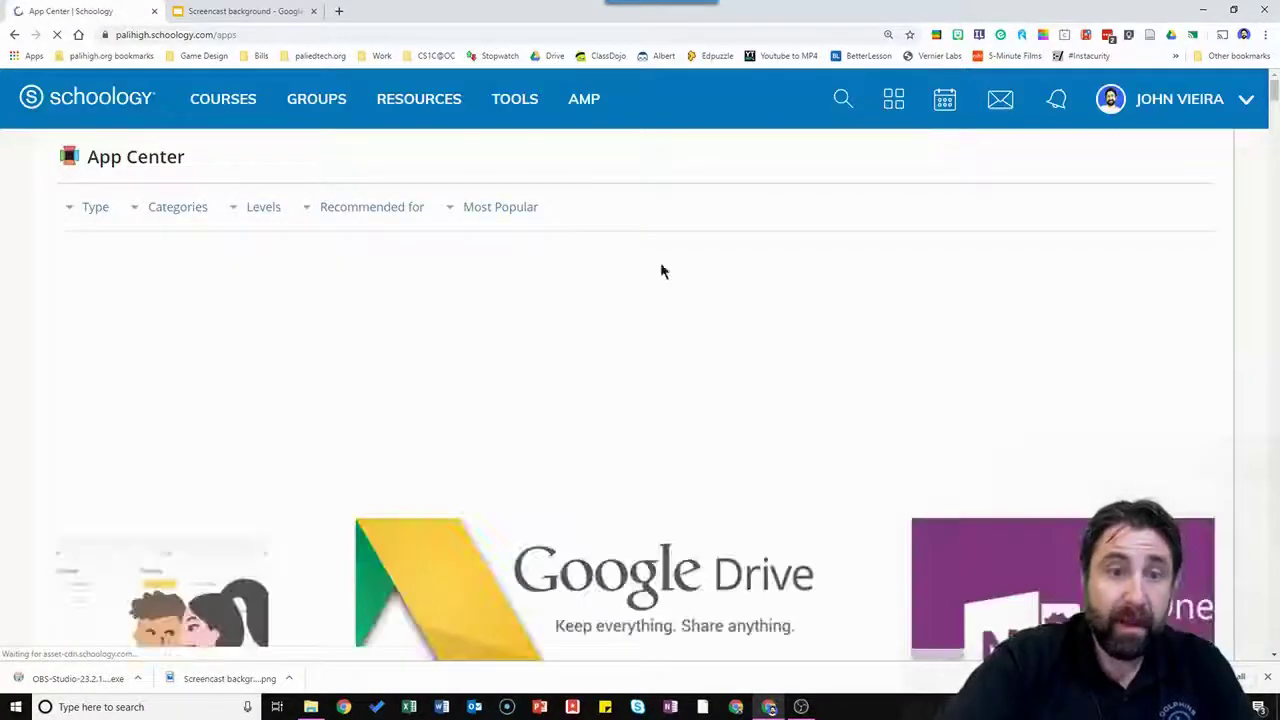
scroll(640, 263, down, 15)
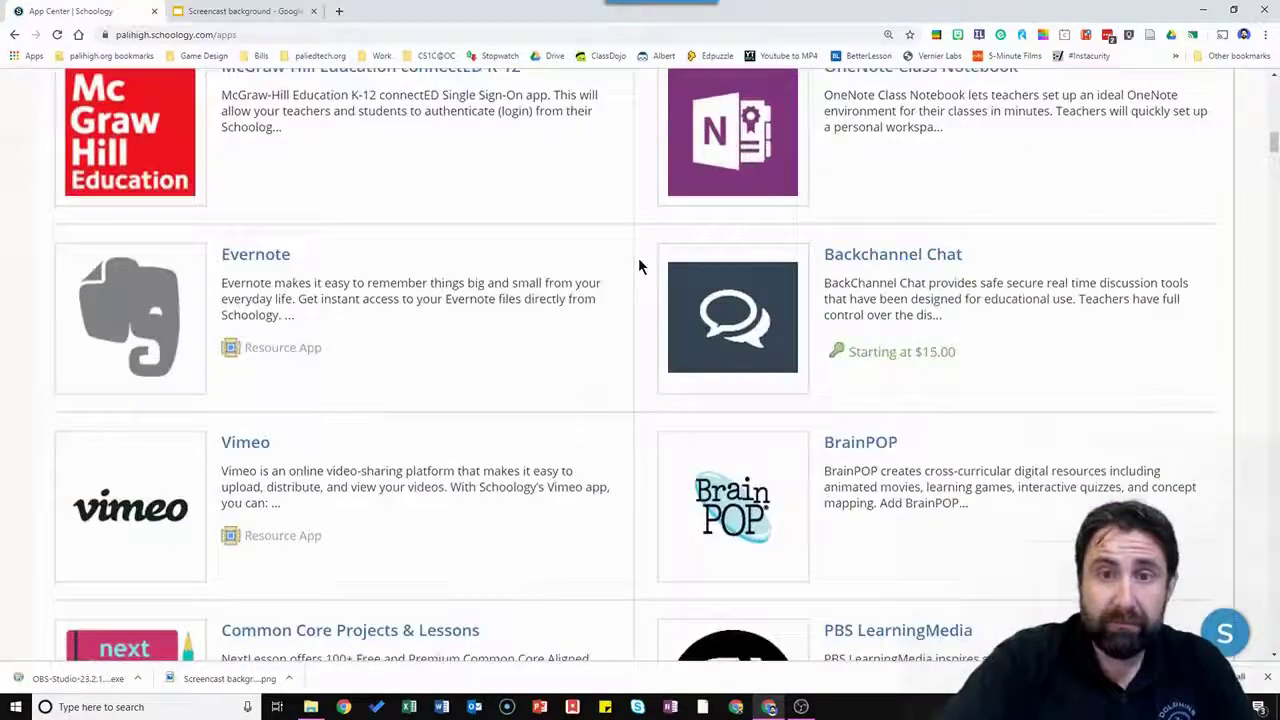
scroll(640, 263, down, 6)
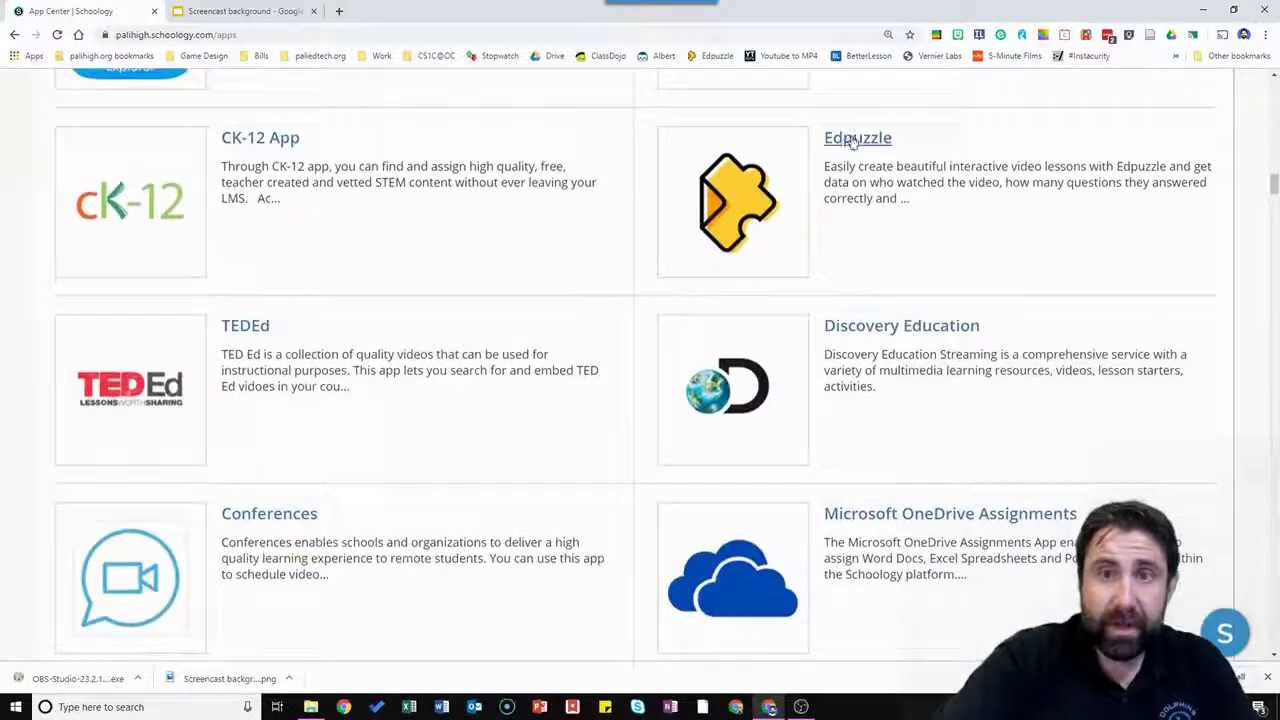
click(851, 139)
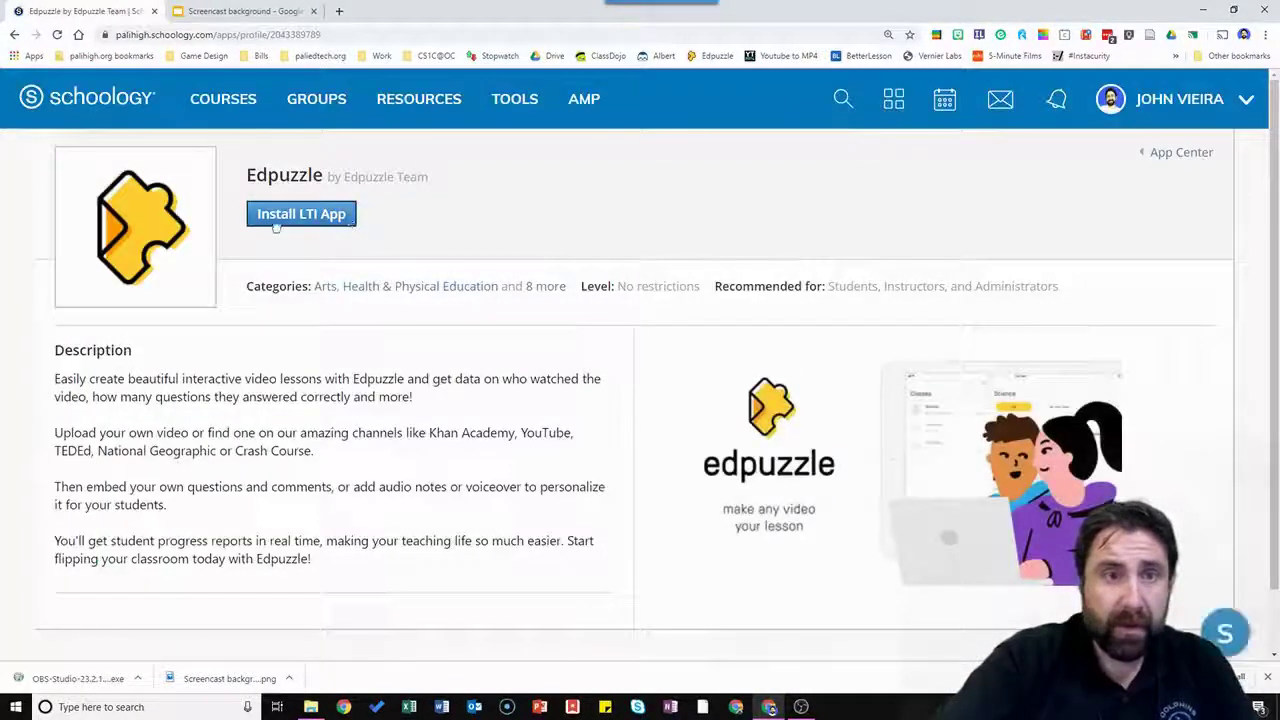
Install the Edpuzzle LTI app for the BIOLOGY A: Period 4, Period 6 course, agreeing to the data-sharing terms
click(280, 220)
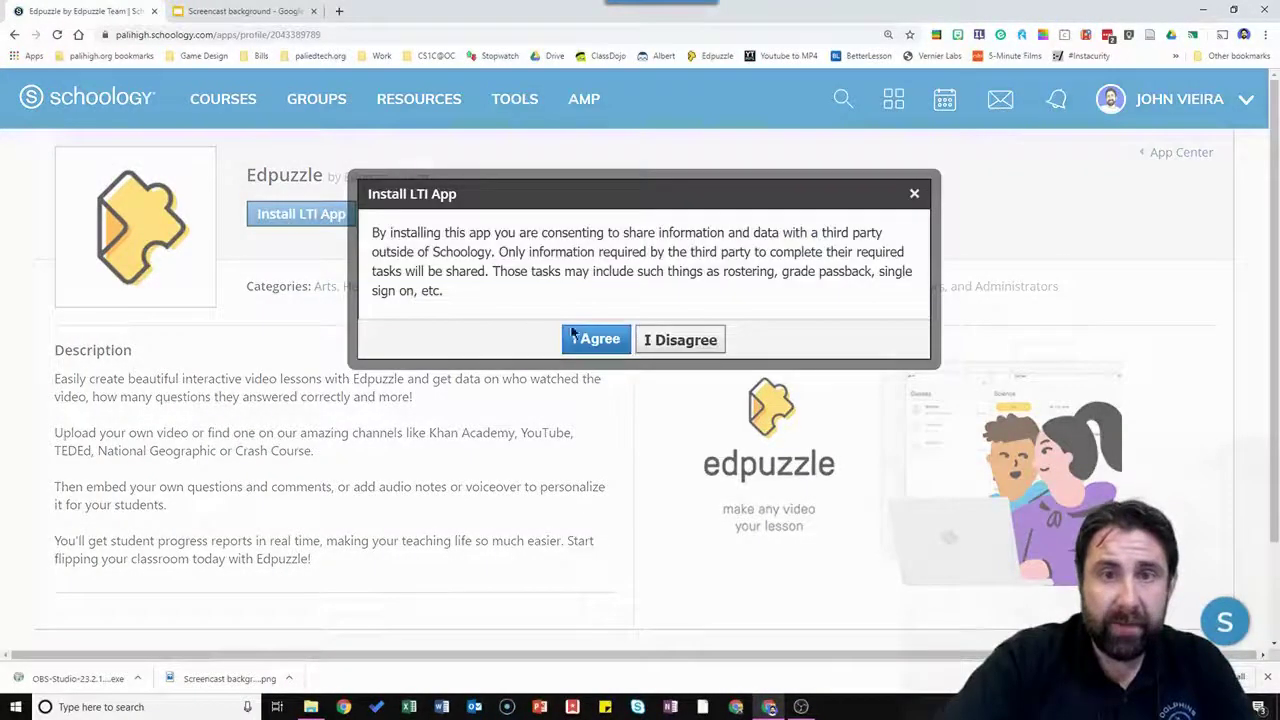
click(596, 340)
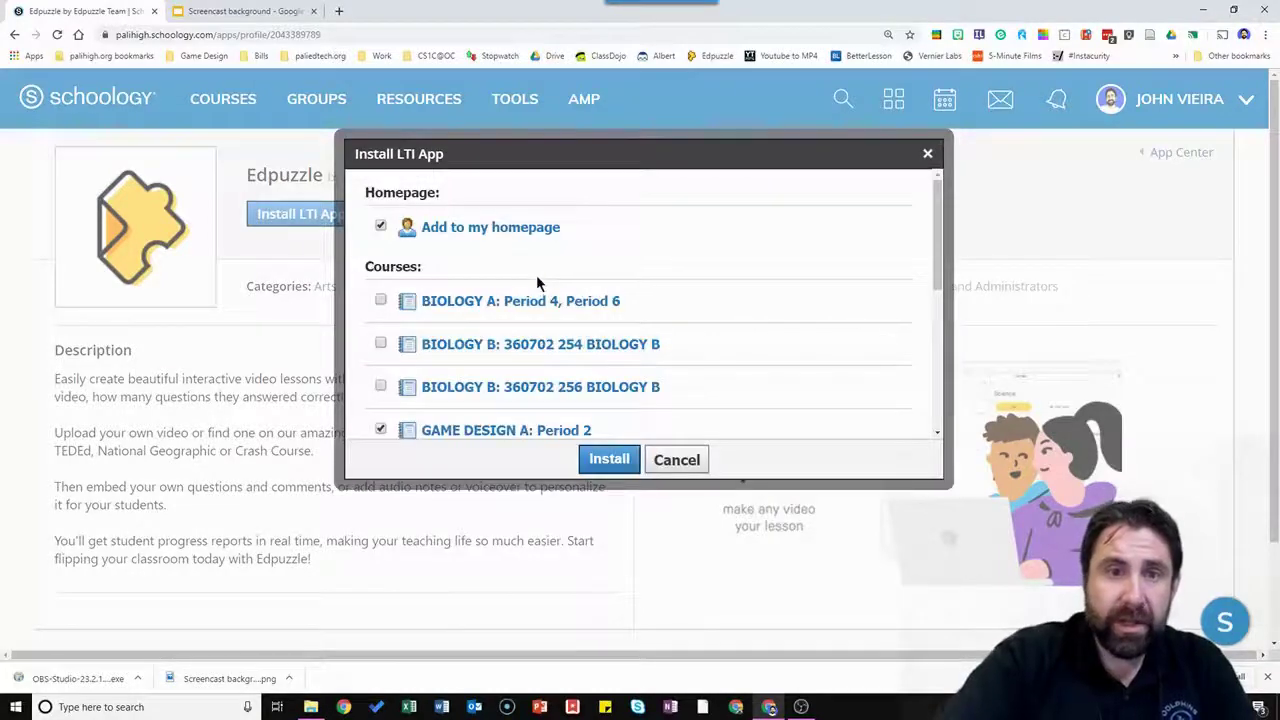
click(381, 301)
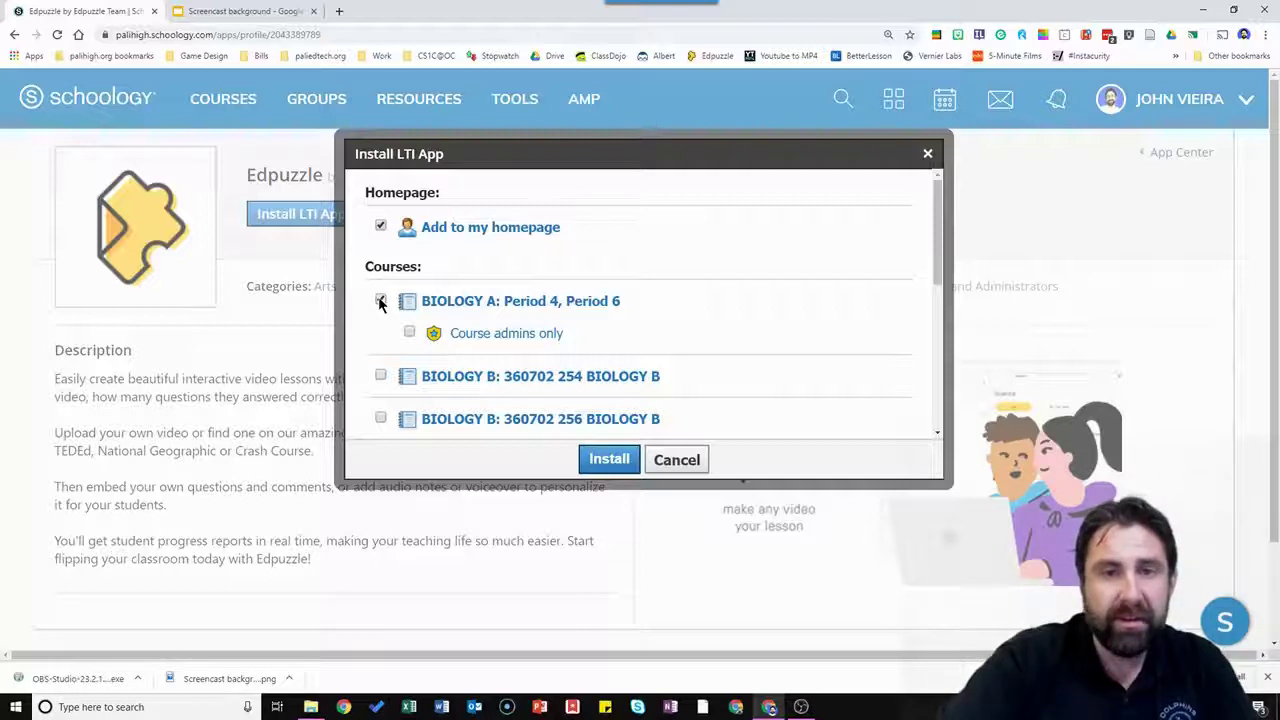
click(609, 460)
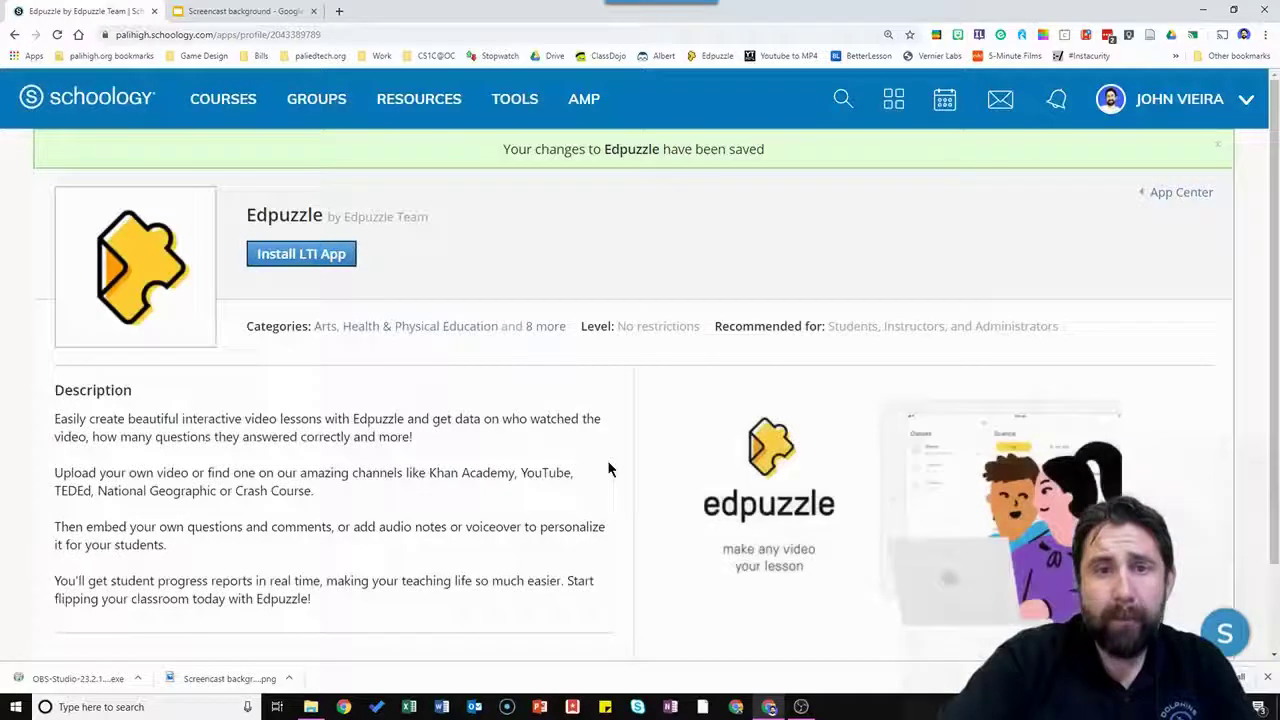
Open the external tool provider settings of the BIOLOGY A course for Period 4 and Period 6
click(229, 109)
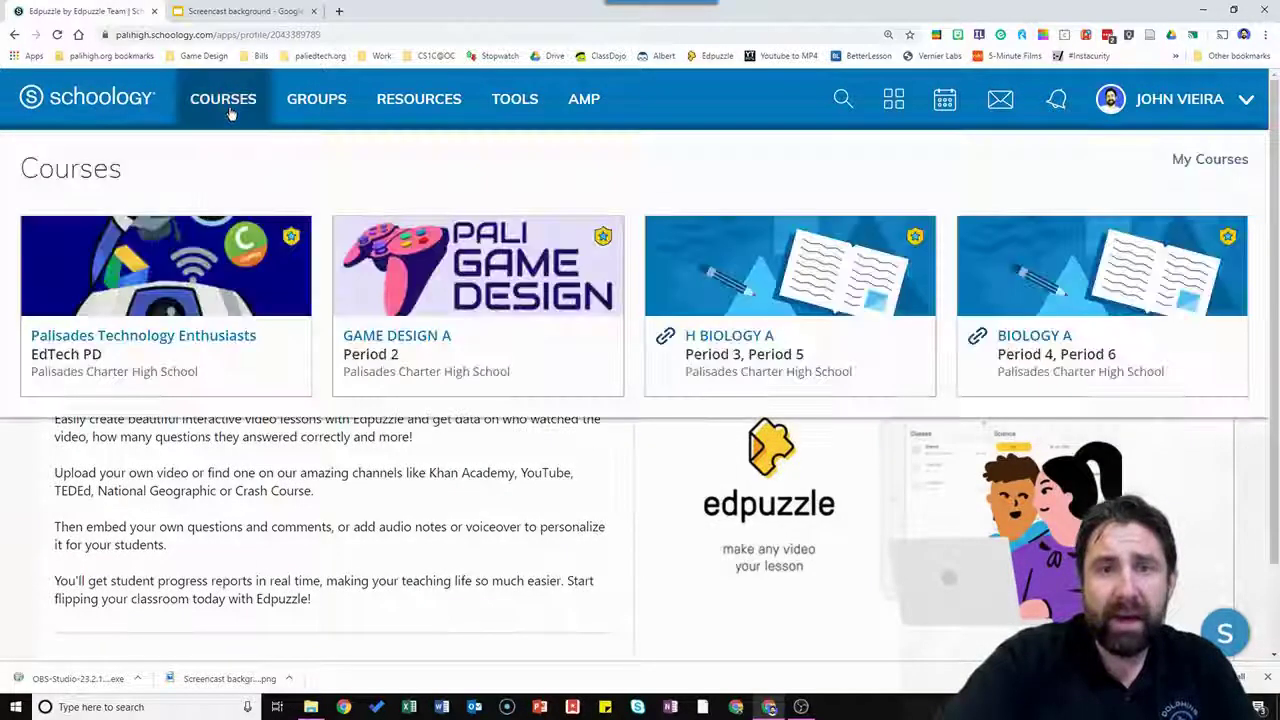
click(1066, 310)
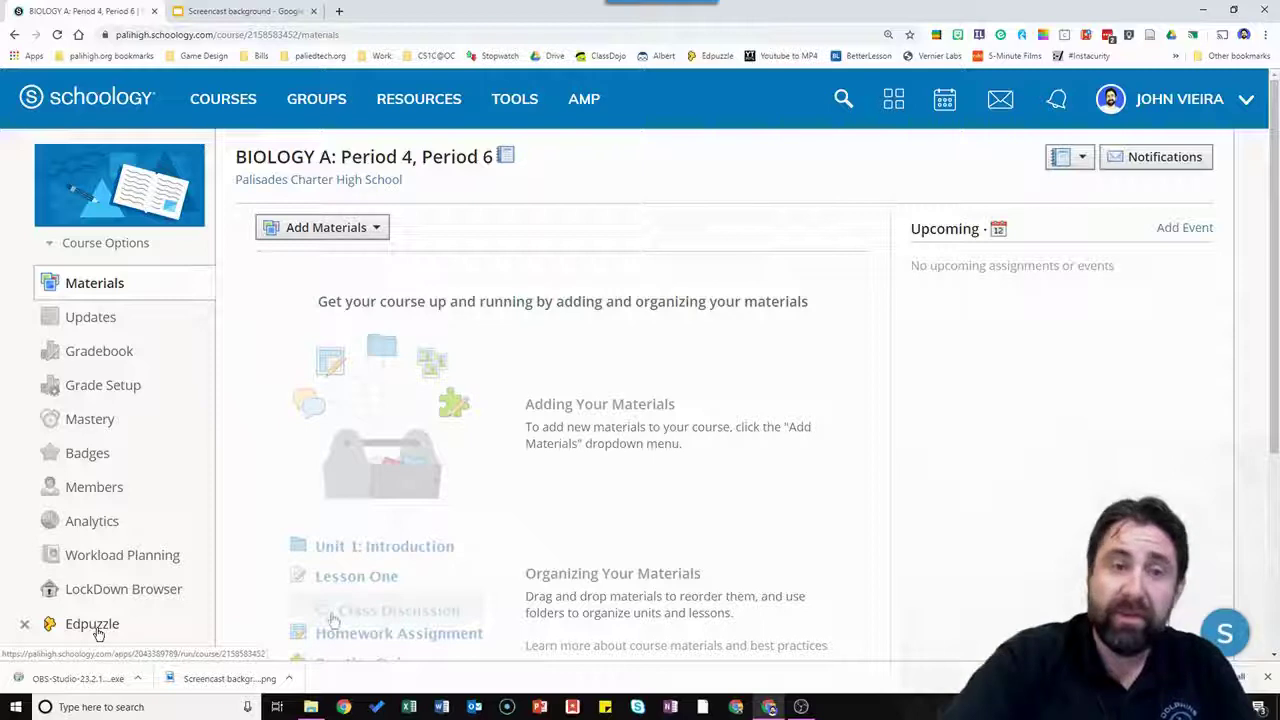
click(121, 244)
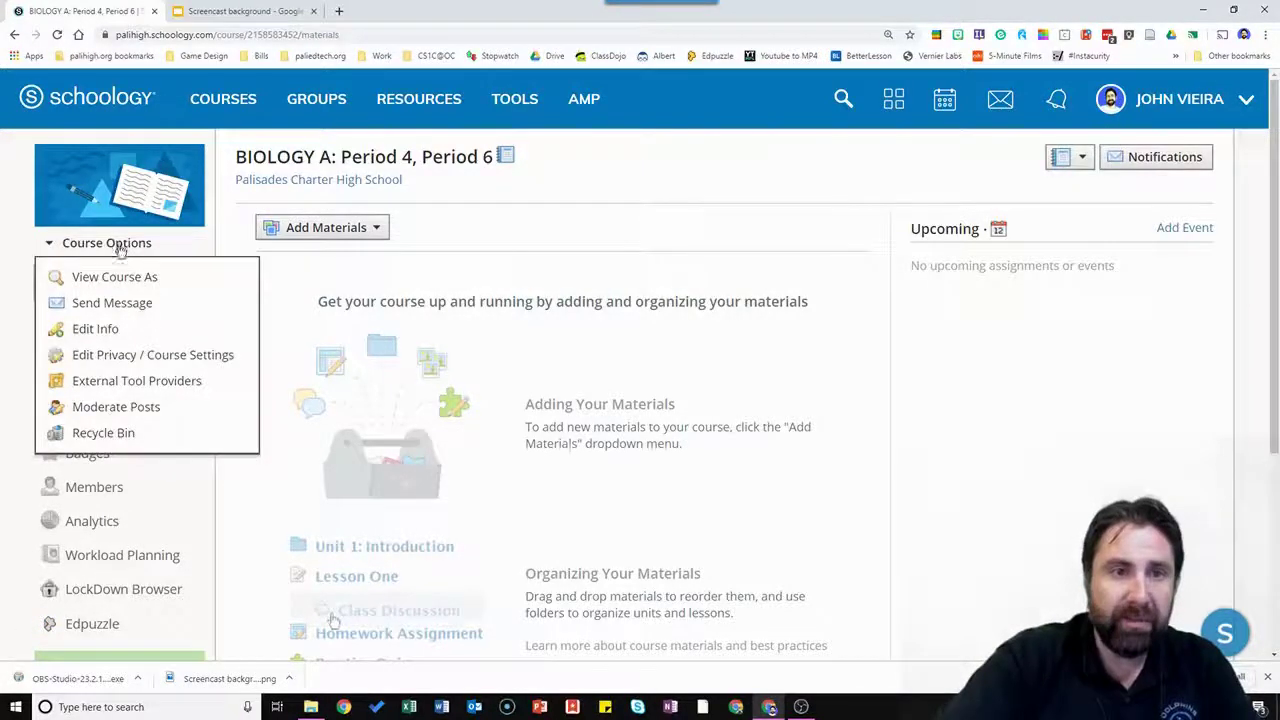
click(106, 388)
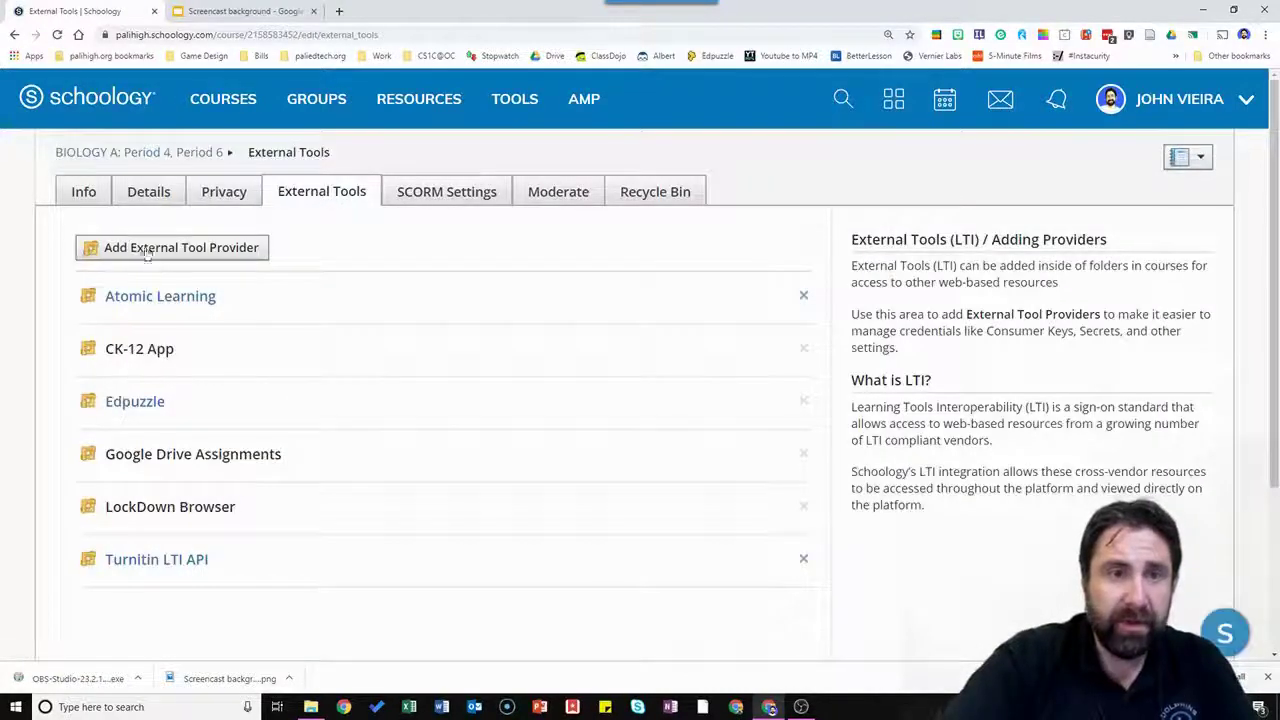
Clear the existing consumer key and shared secret of the Edpuzzle external tool provider
click(137, 403)
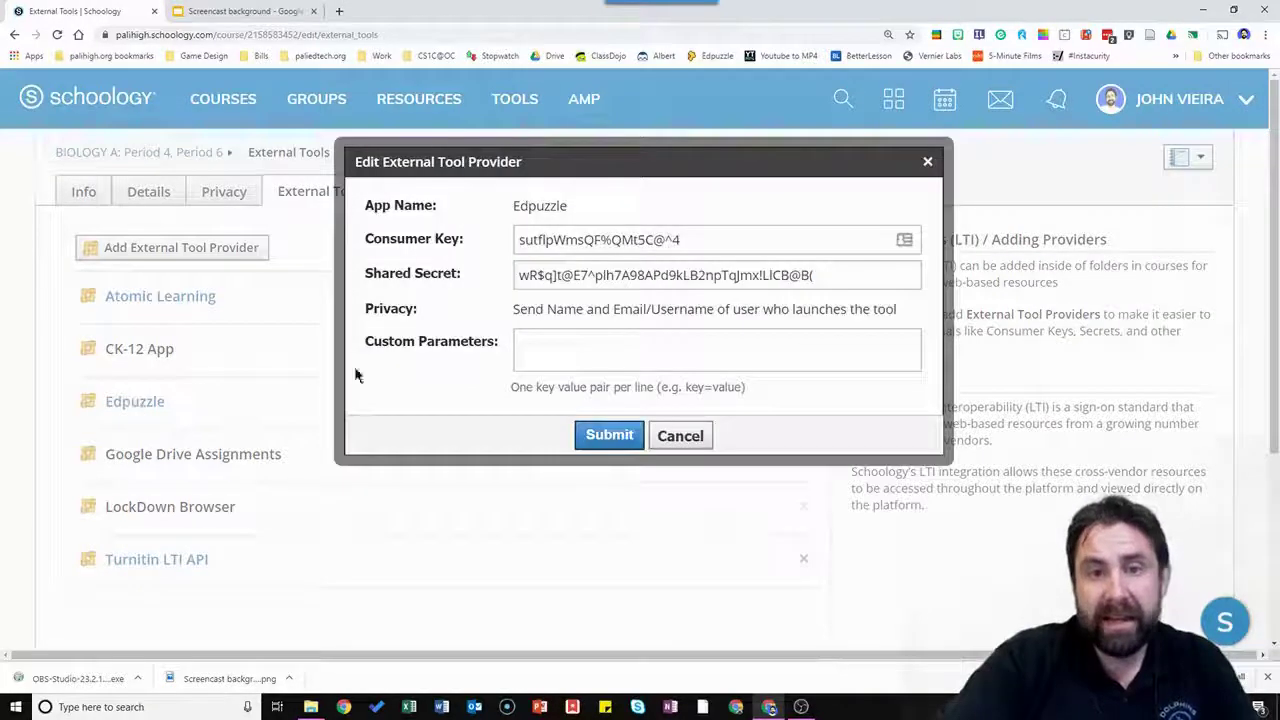
drag(693, 240, 447, 248)
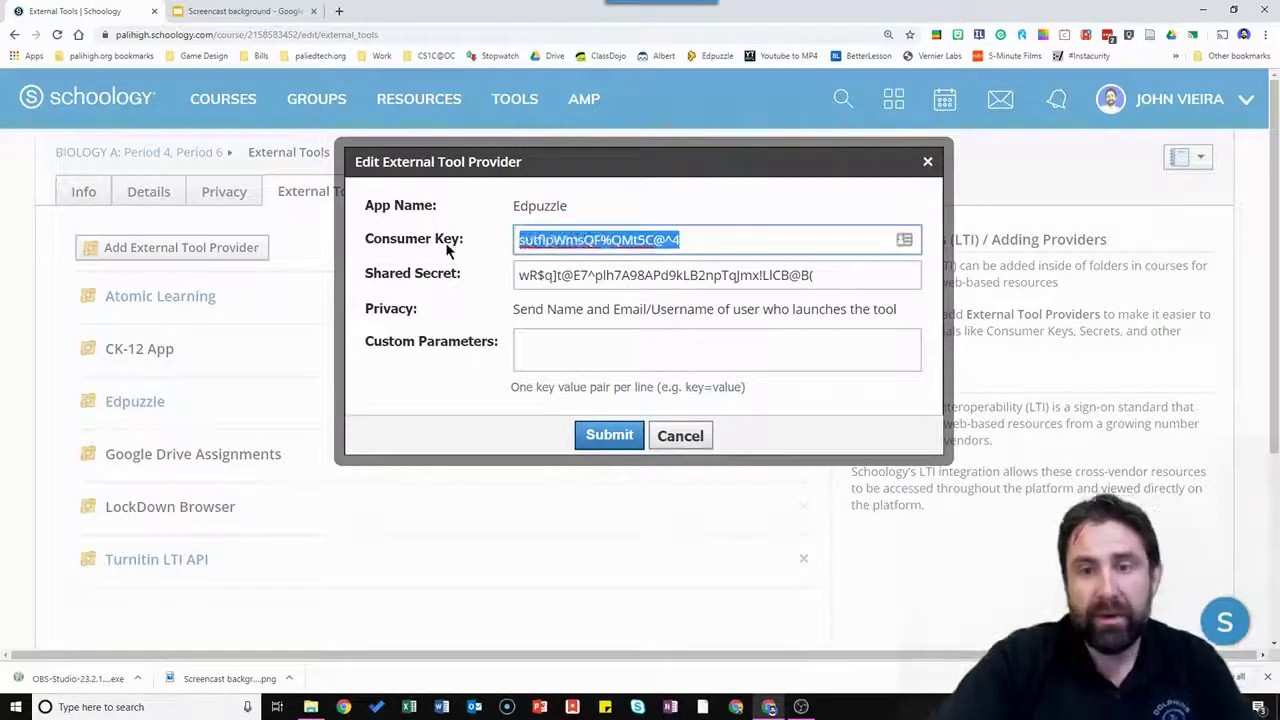
key(BackSpace)
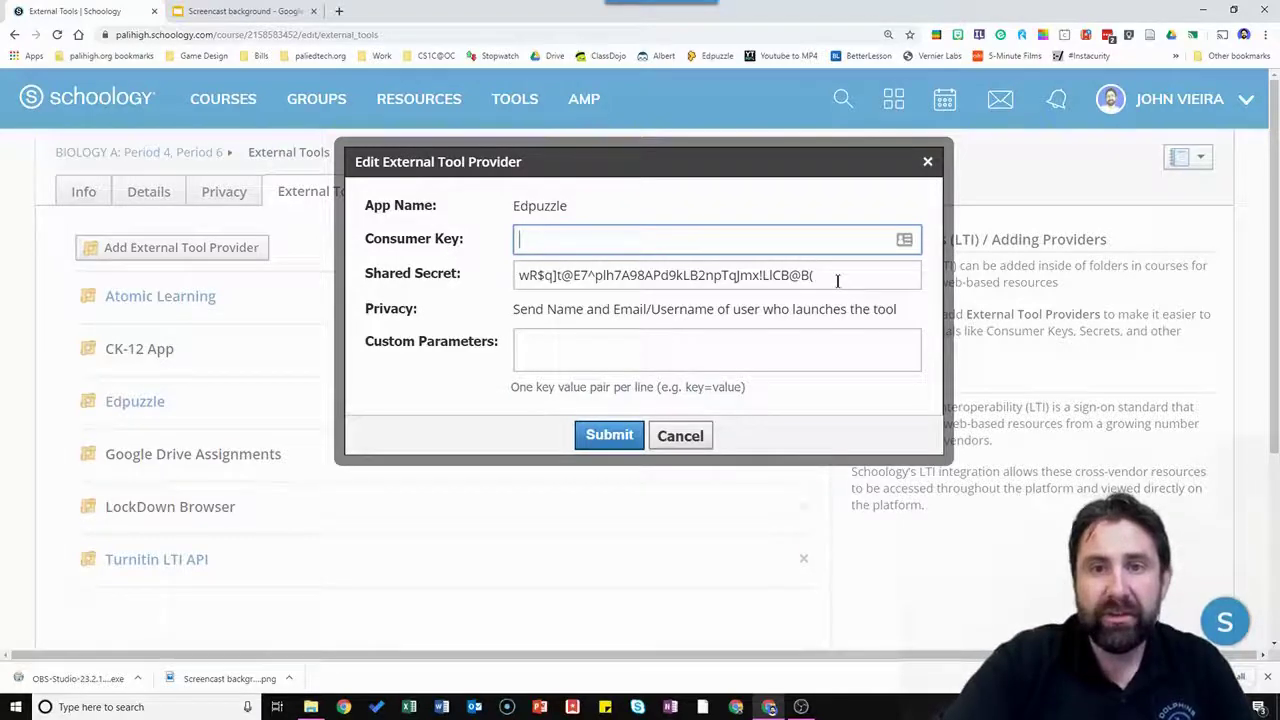
drag(838, 280, 476, 275)
key(BackSpace)
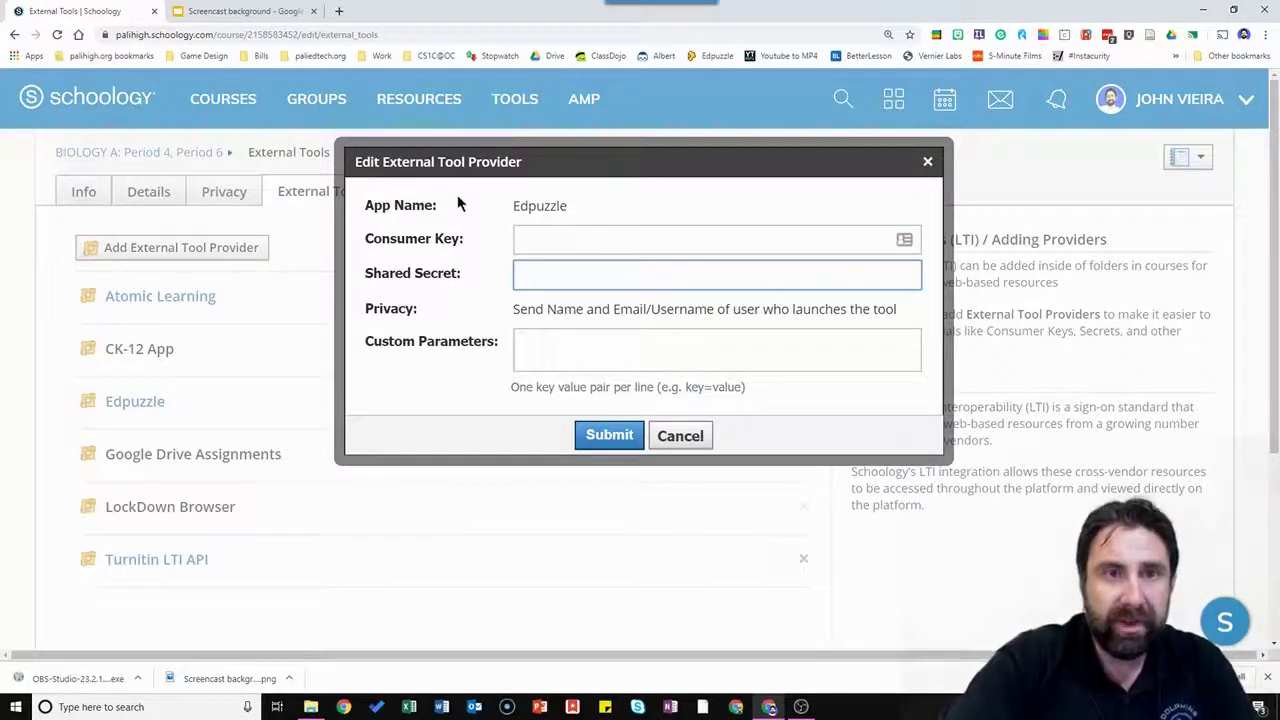
Open the Edpuzzle website in a new browser tab and log in as a teacher with the Google account
click(339, 11)
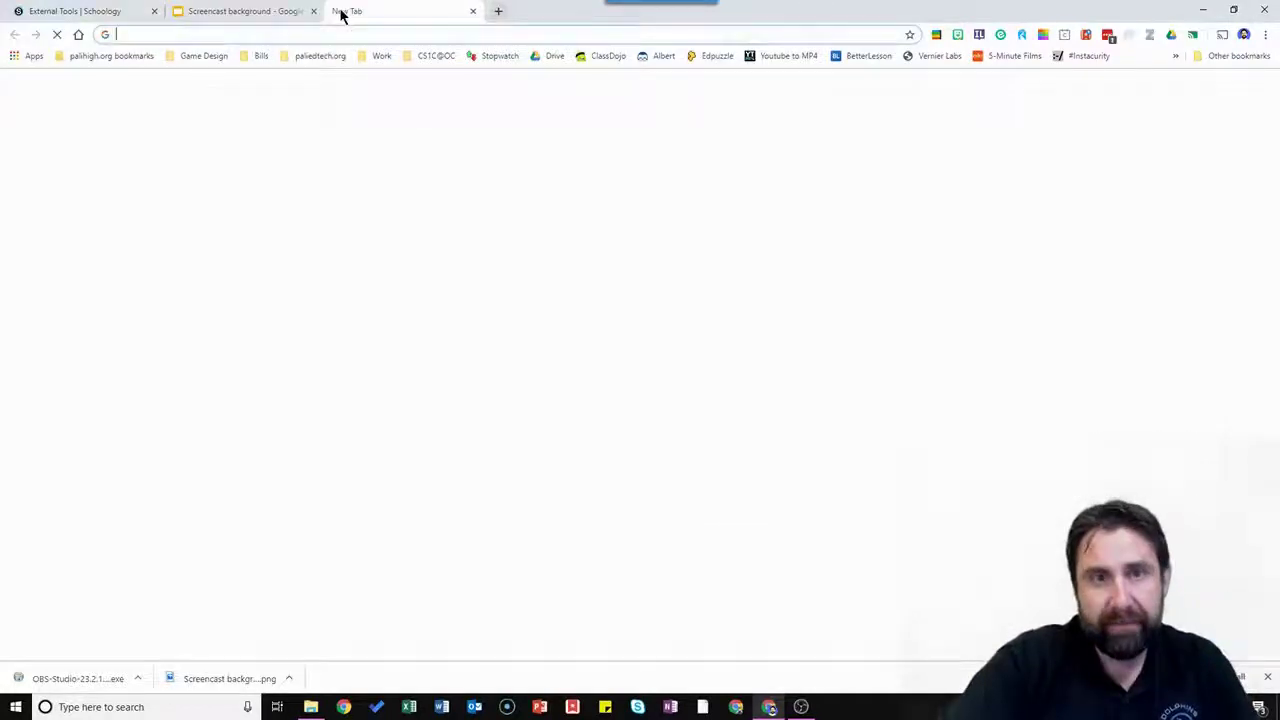
click(712, 57)
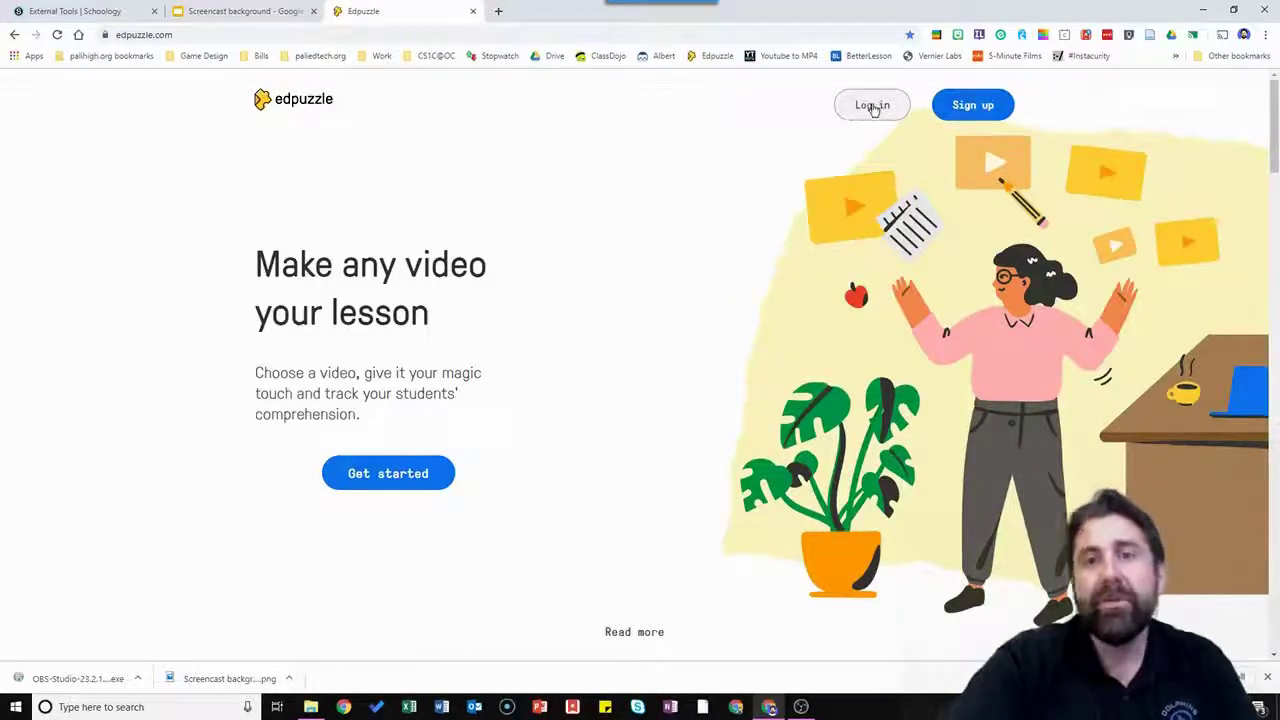
click(872, 106)
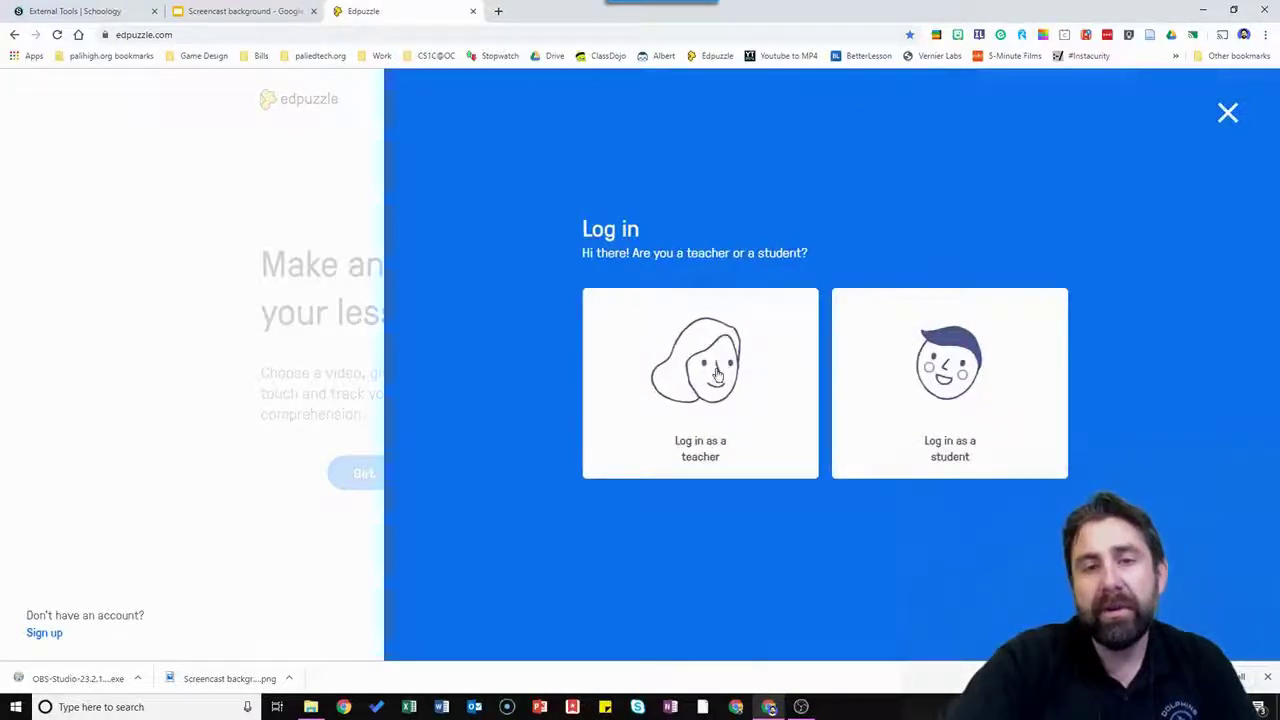
click(716, 372)
click(796, 305)
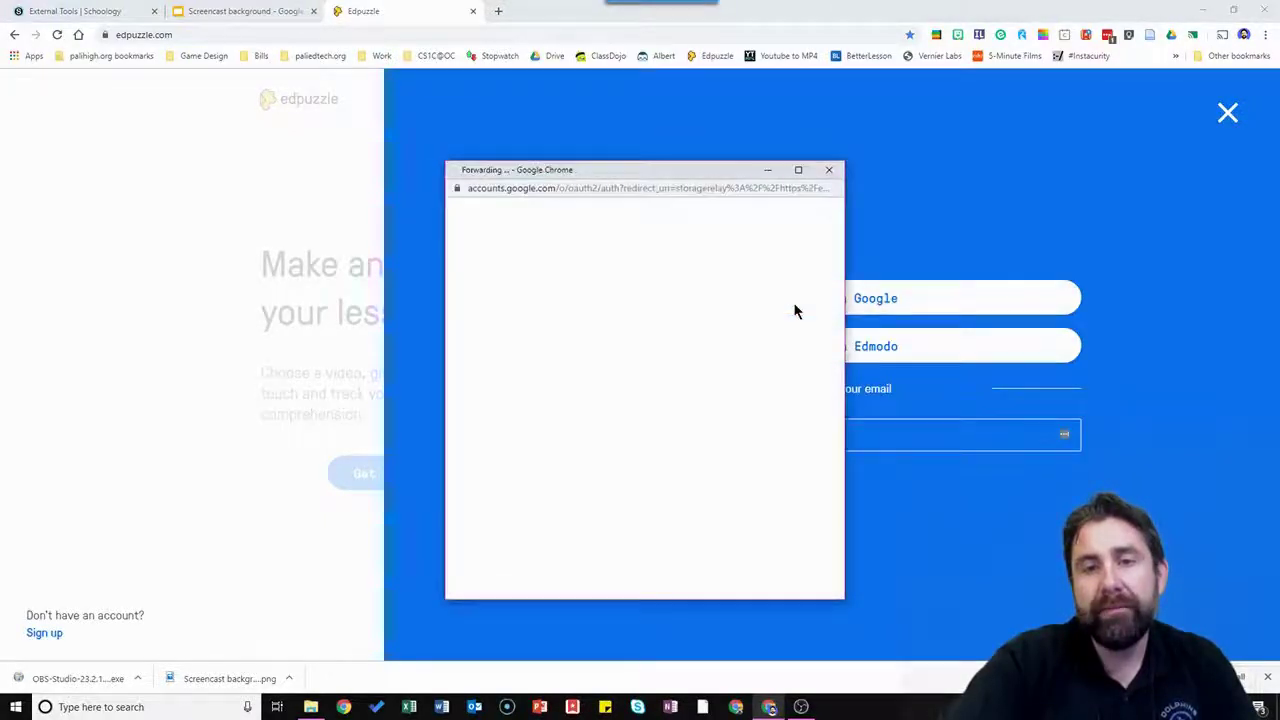
click(528, 333)
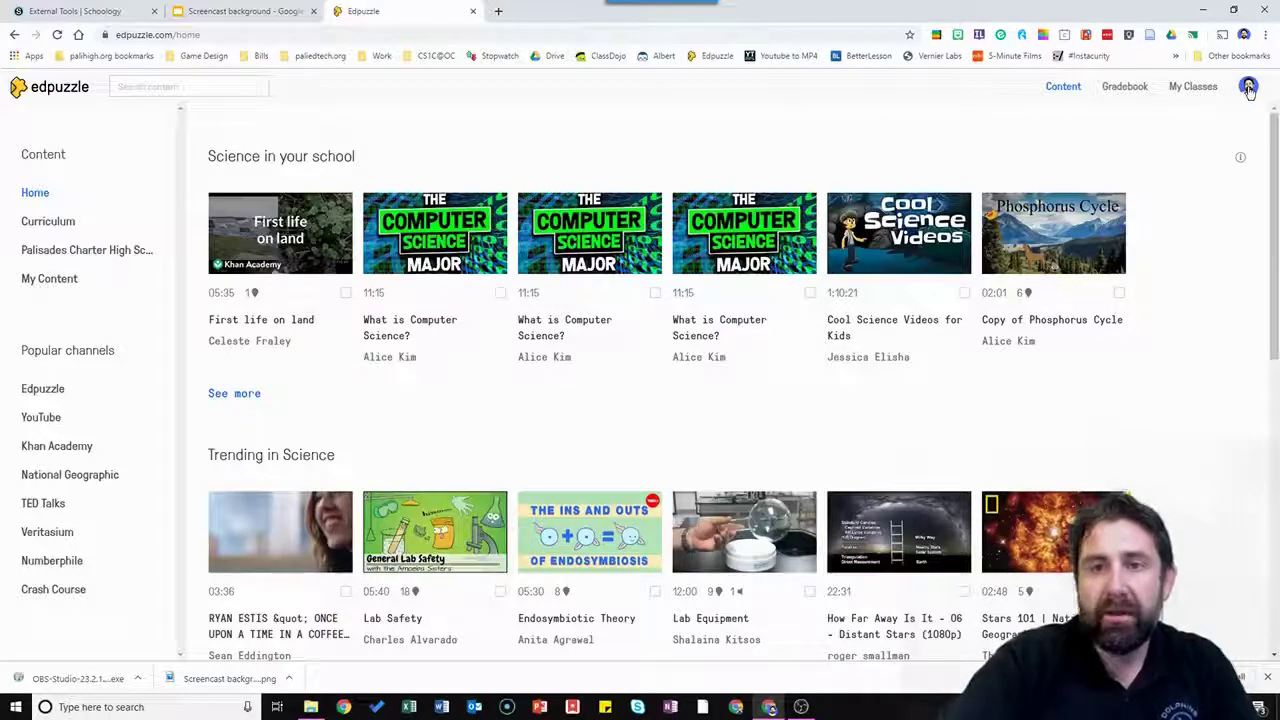
In the Edpuzzle profile's school settings, choose Schoology as the LMS for LTI integration
click(1248, 88)
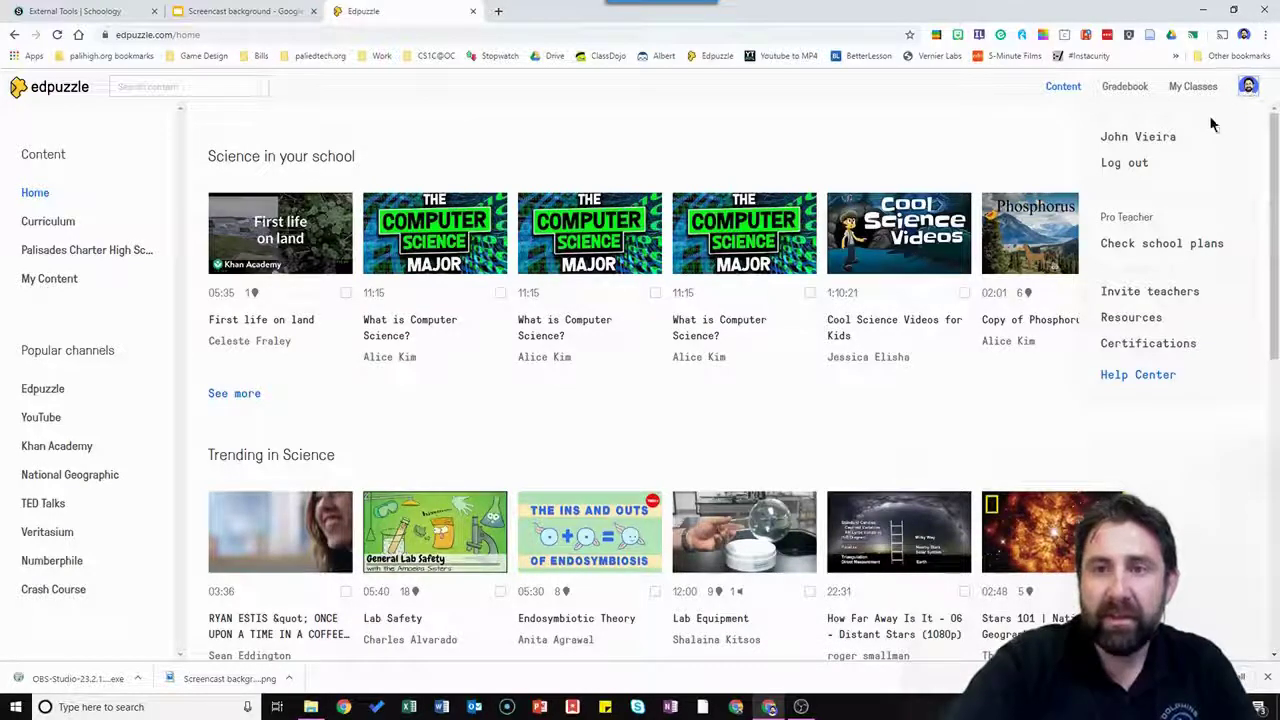
click(1138, 140)
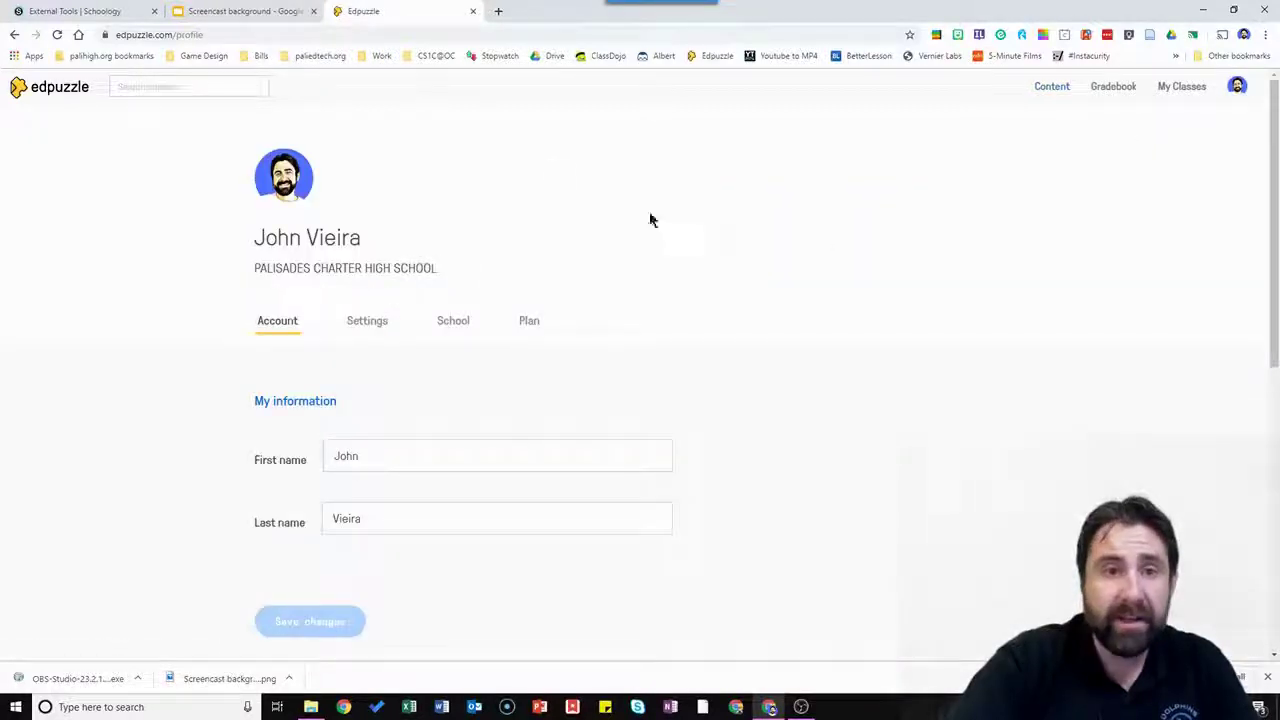
click(456, 327)
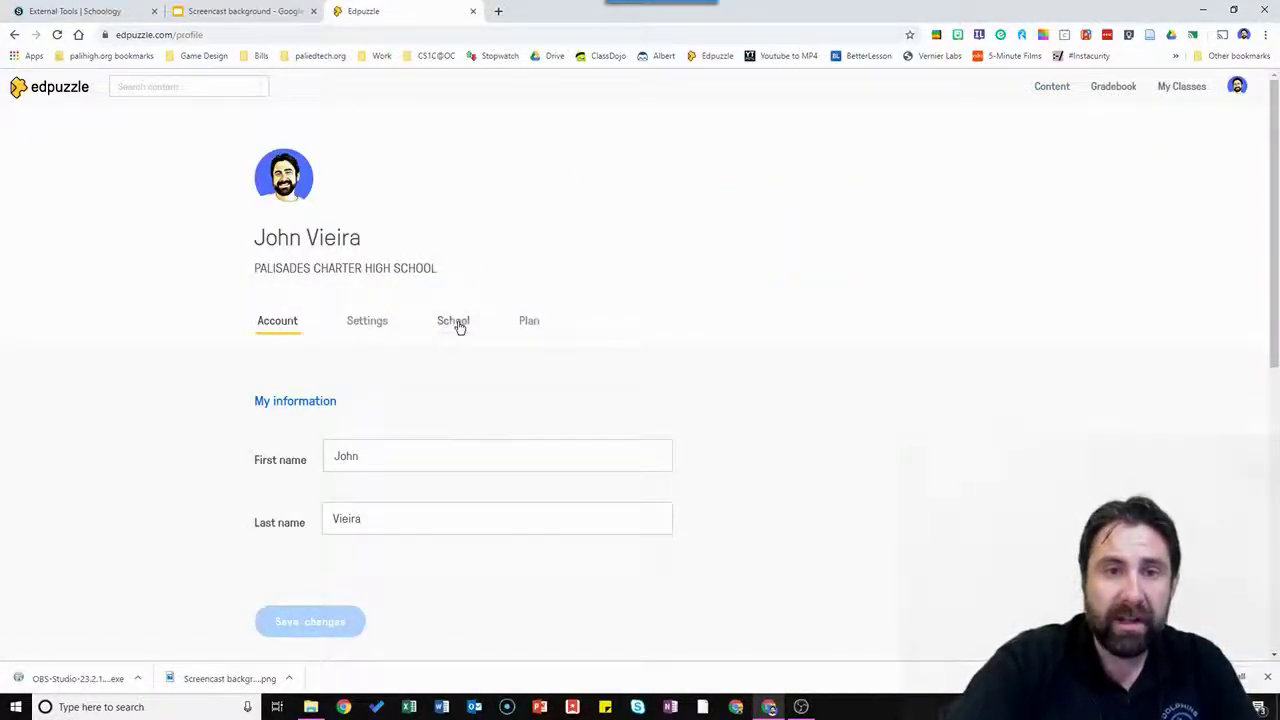
scroll(456, 328, down, 3)
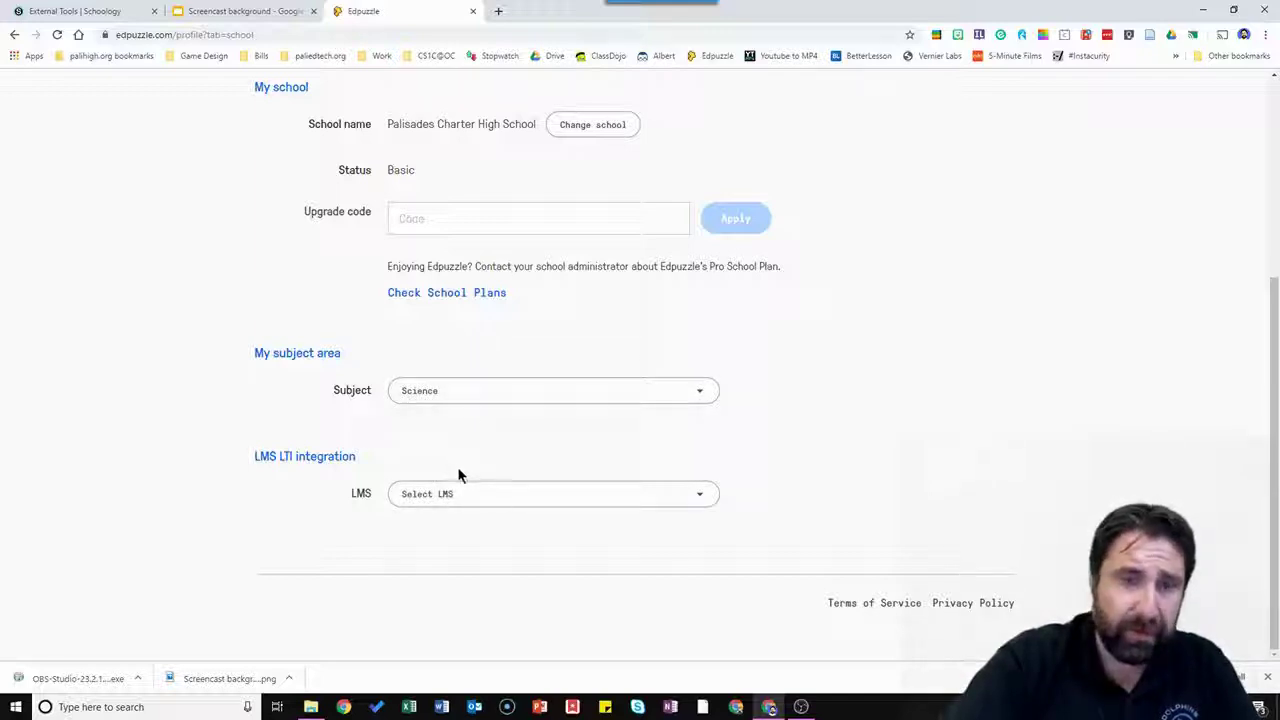
click(458, 500)
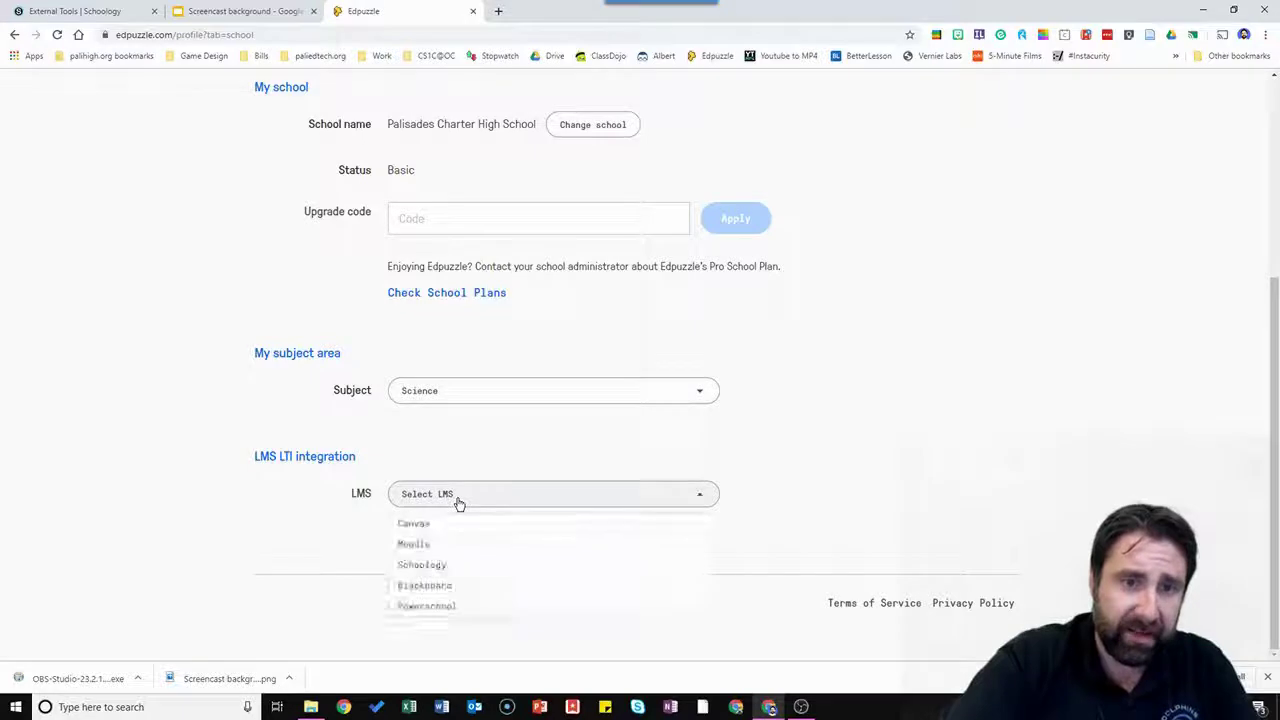
click(437, 566)
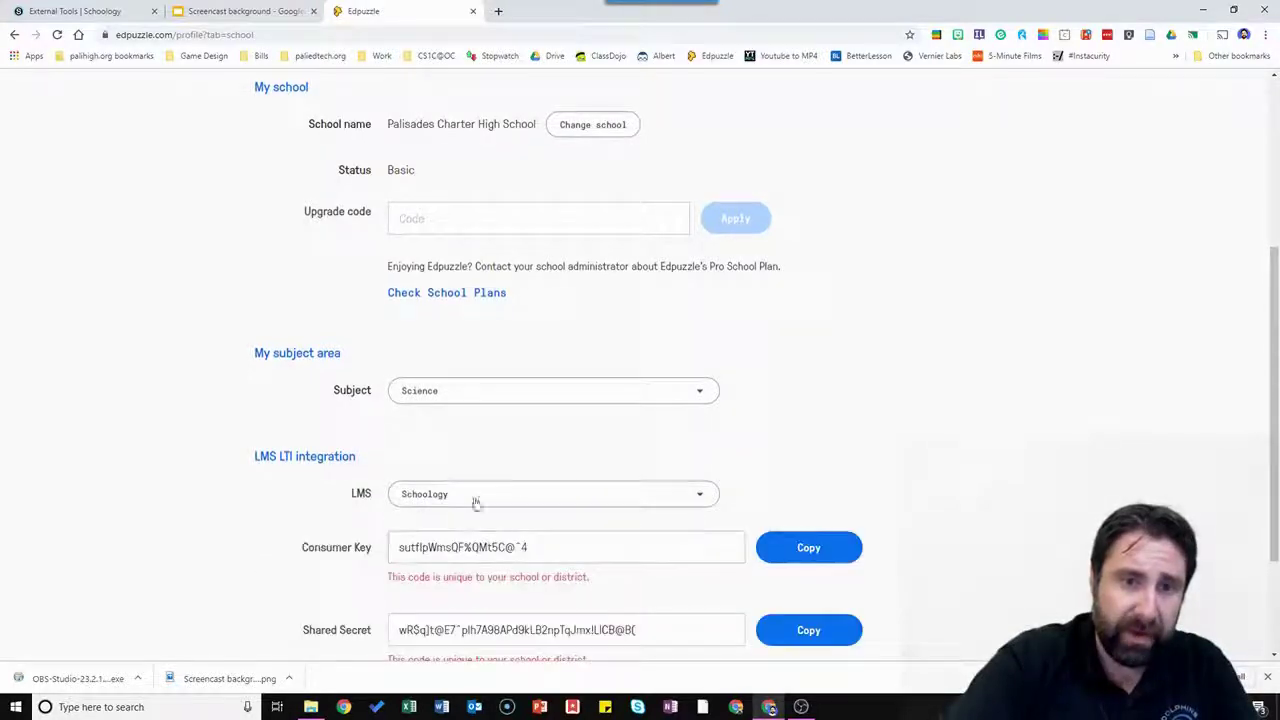
Copy the consumer key from Edpuzzle and paste it as the Consumer Key of Schoology's Edpuzzle tool provider
scroll(780, 446, down, 2)
scroll(800, 440, up, 2)
scroll(810, 460, down, 3)
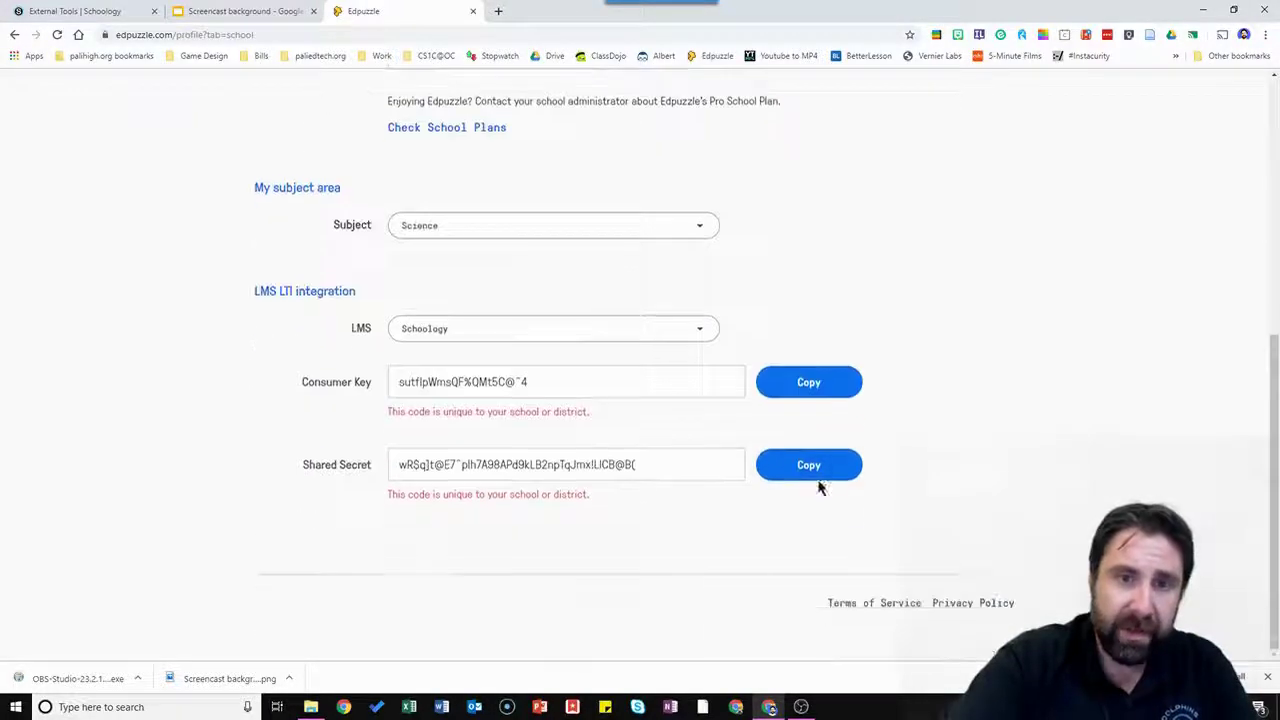
click(818, 384)
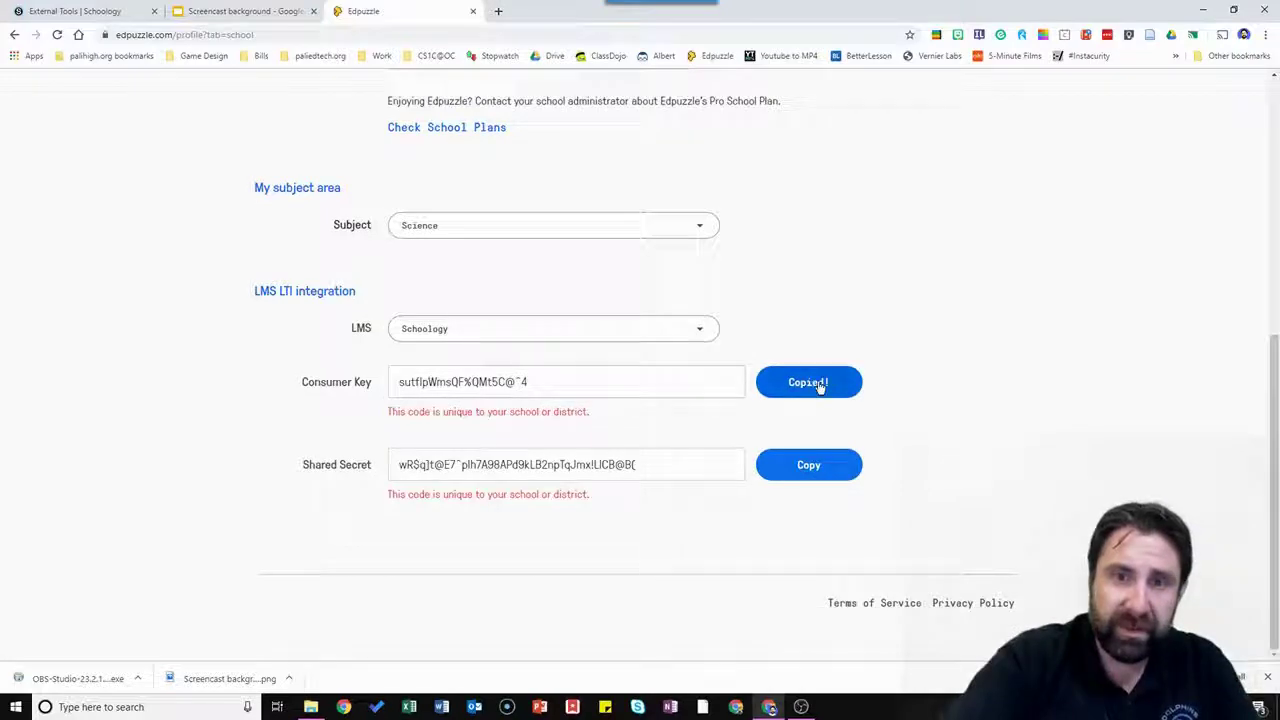
click(105, 13)
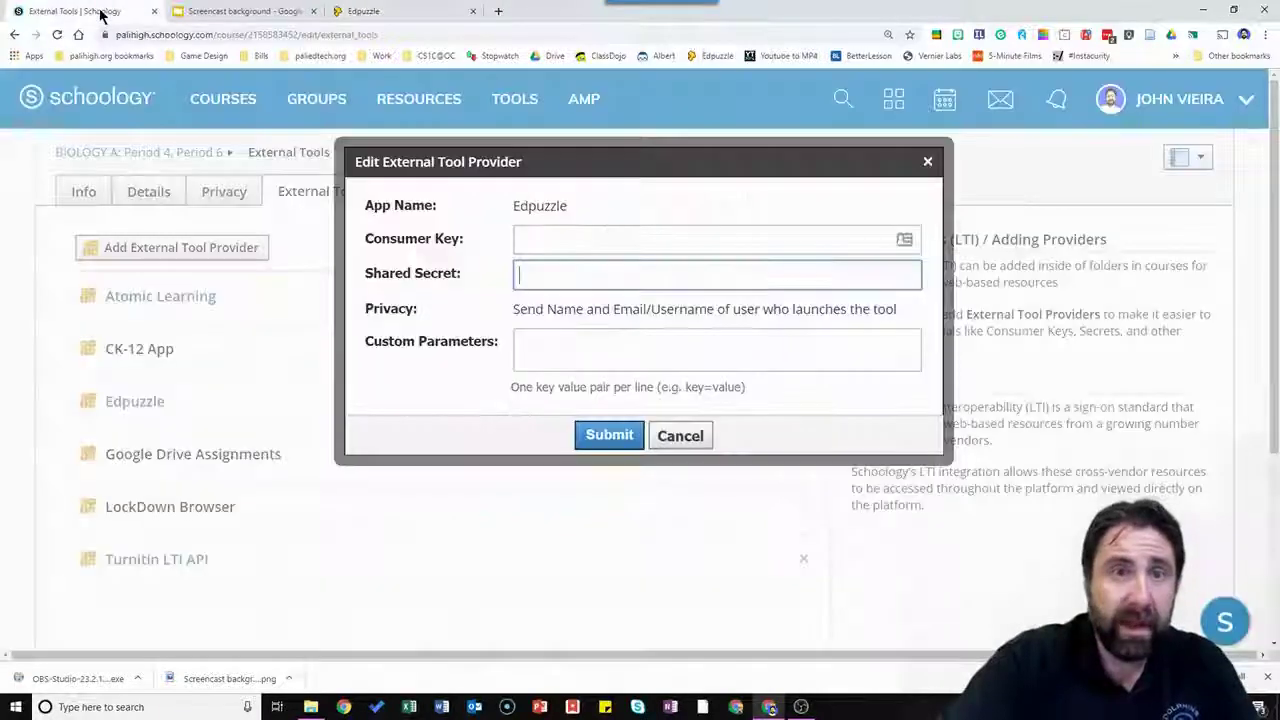
click(558, 237)
right_click(565, 243)
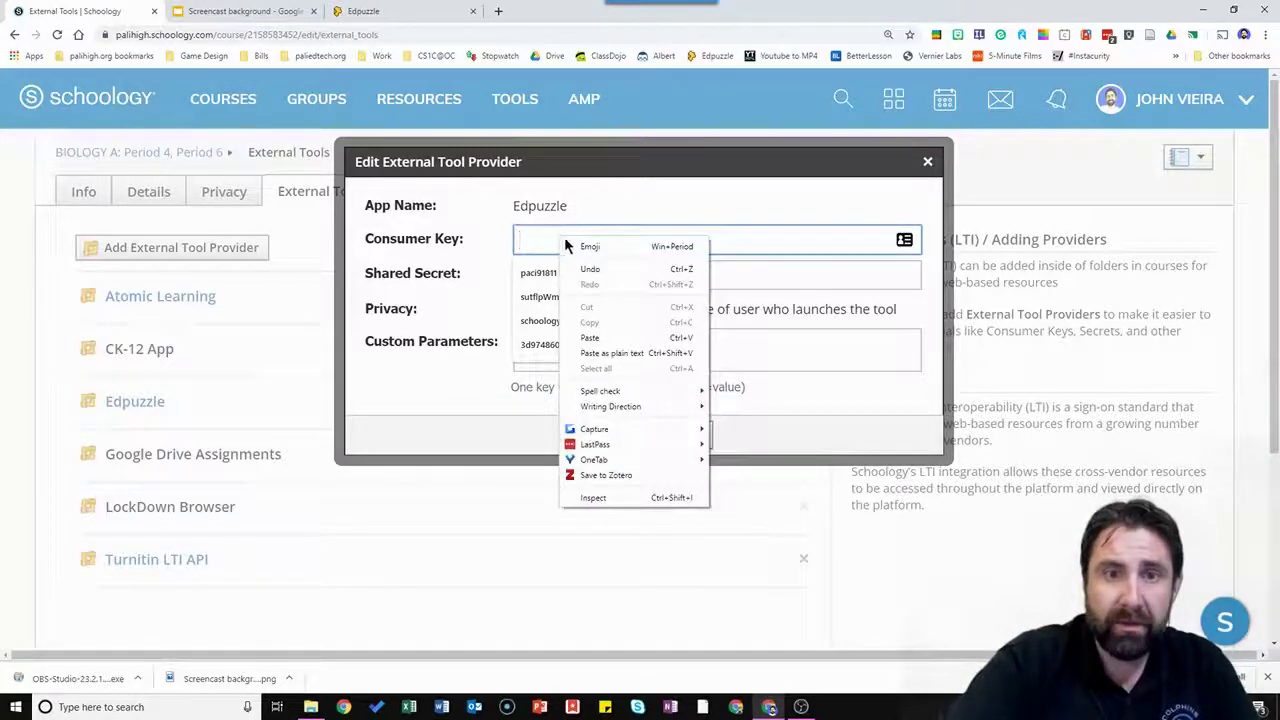
click(606, 338)
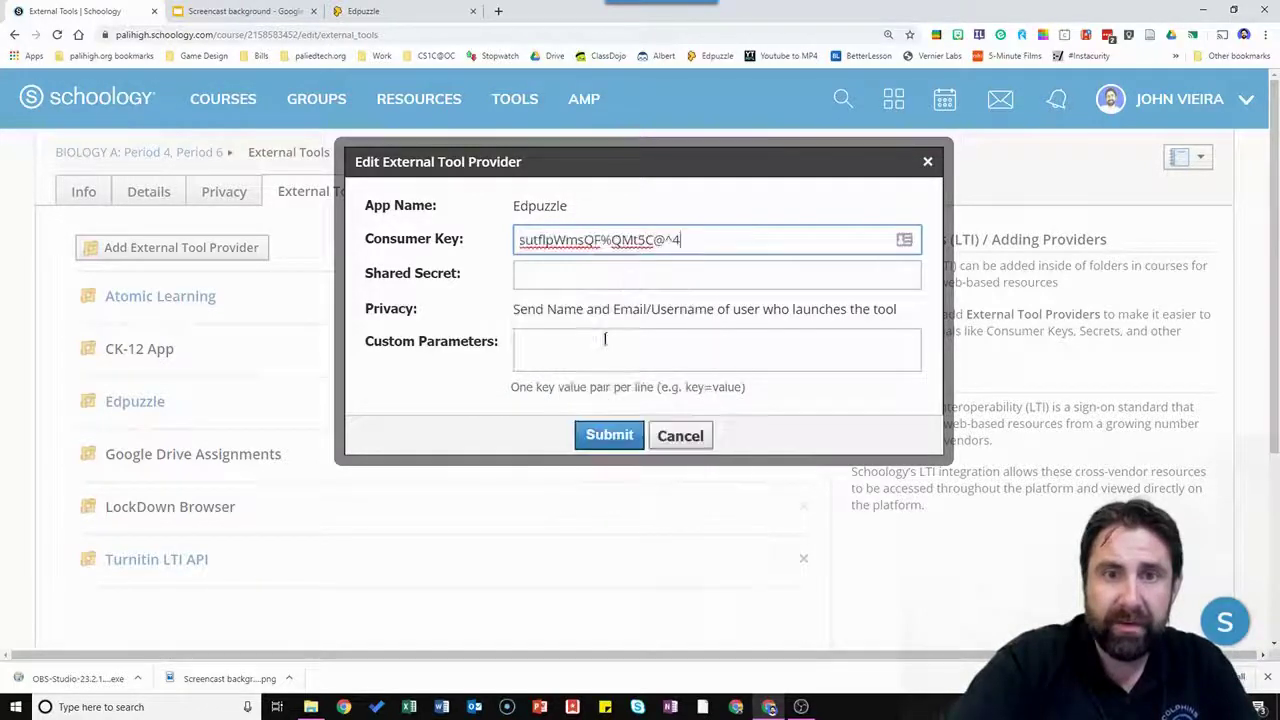
Copy the shared secret from Edpuzzle, paste it as the Shared Secret of Schoology's Edpuzzle tool provider, and submit the configuration
click(392, 18)
click(812, 476)
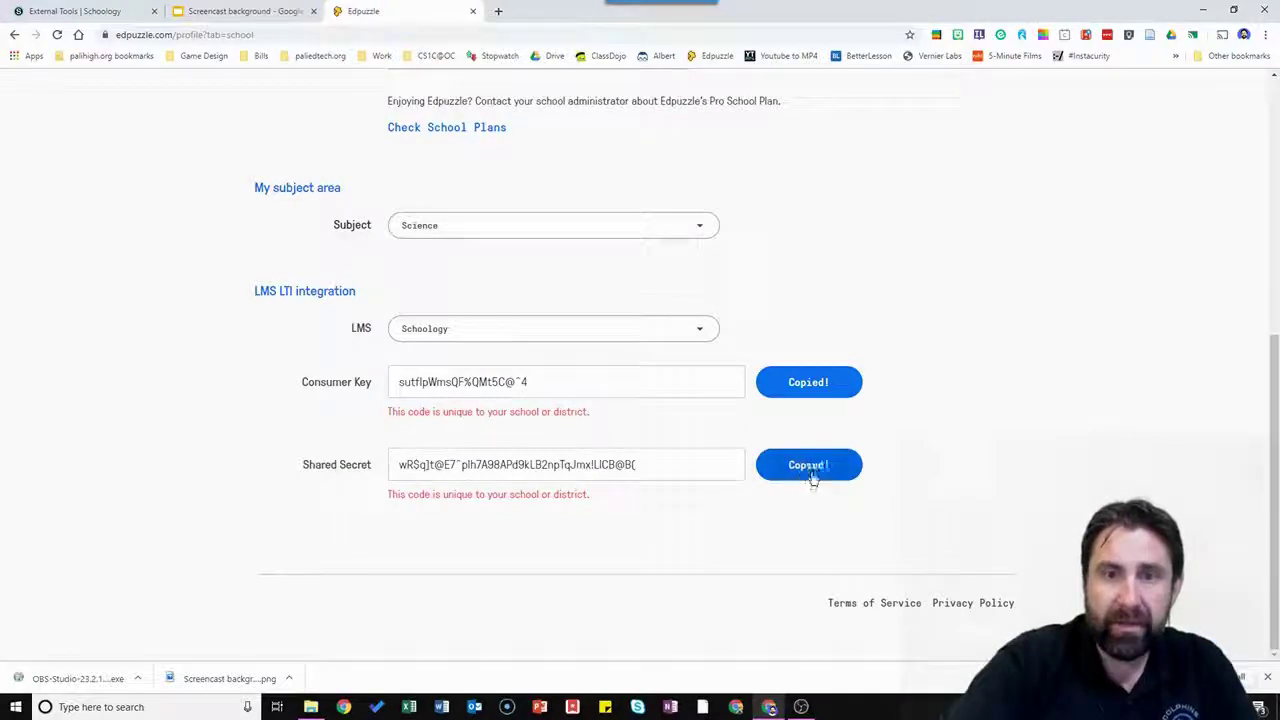
click(70, 11)
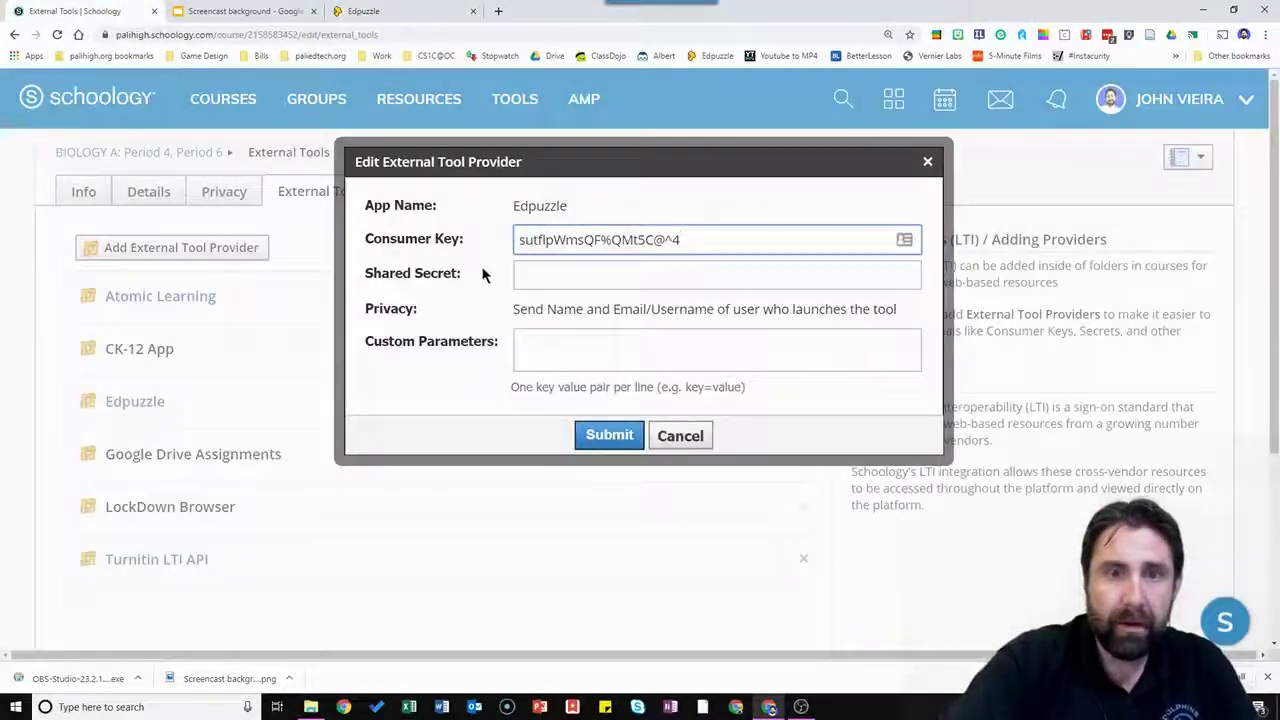
click(545, 272)
right_click(545, 272)
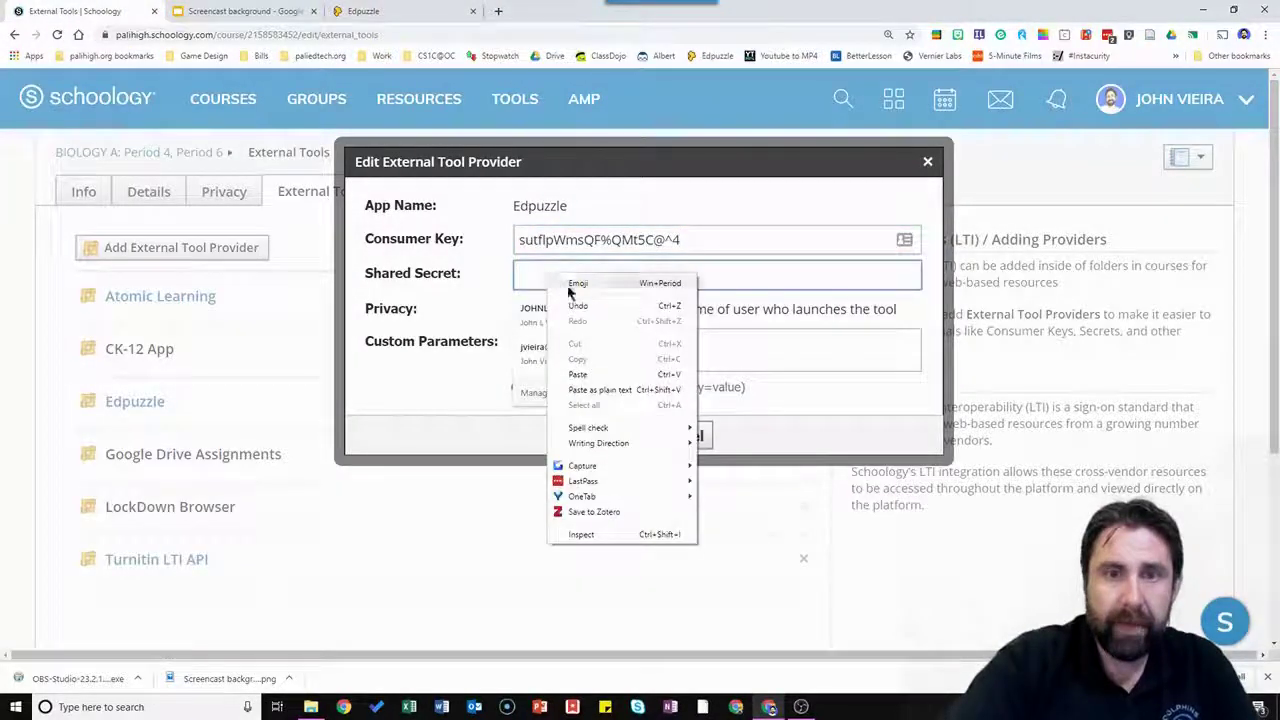
click(598, 379)
click(609, 435)
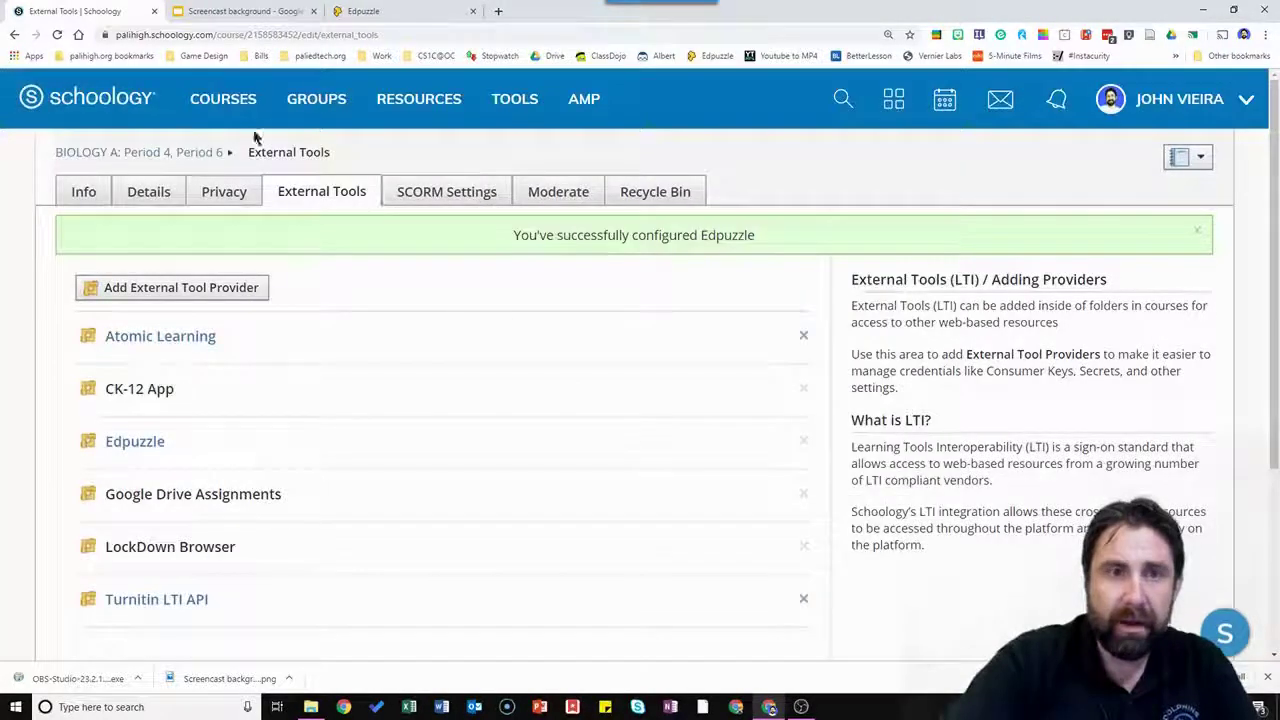
Return to the BIOLOGY A course's materials, and view the video content library on the Edpuzzle website
click(183, 153)
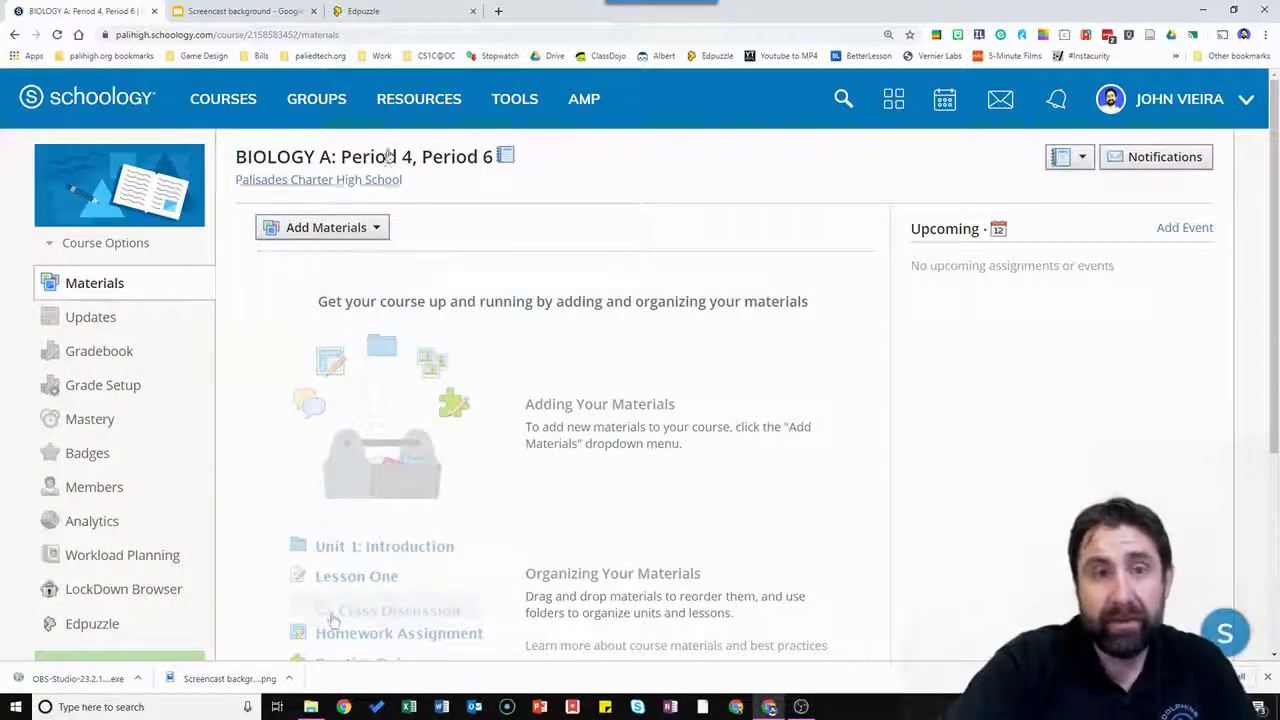
click(390, 12)
scroll(509, 241, up, 5)
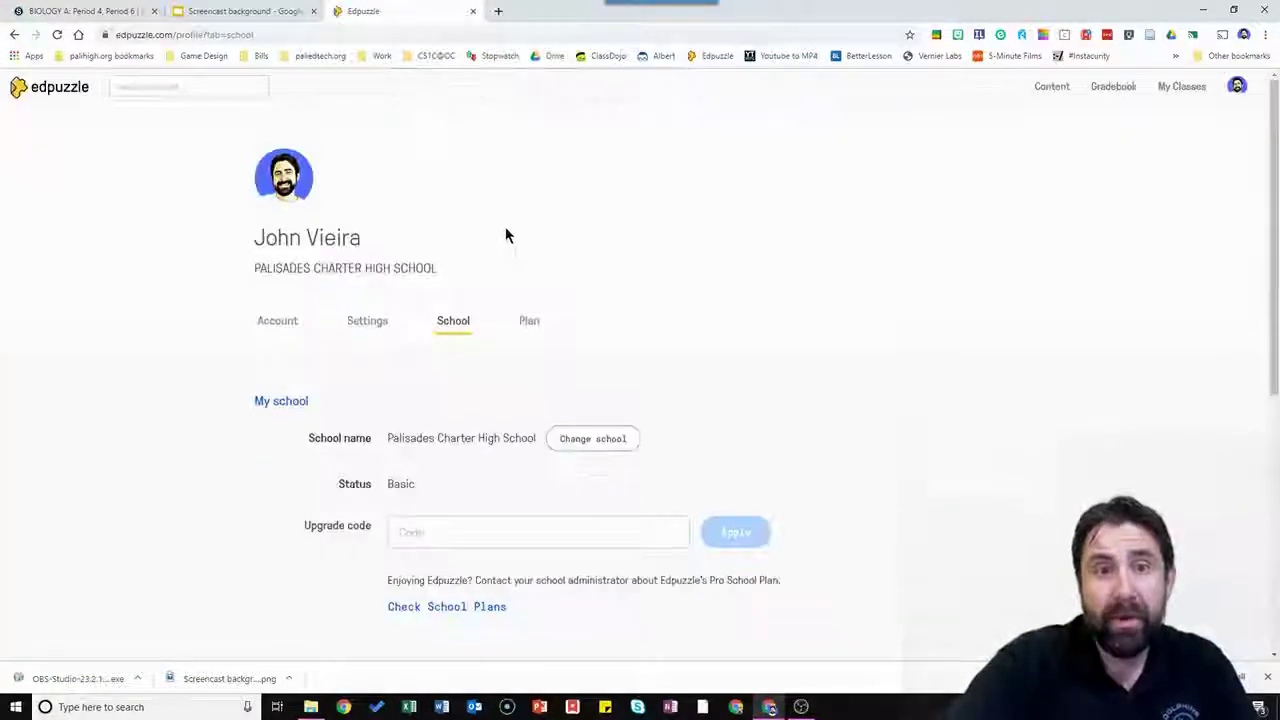
click(1049, 86)
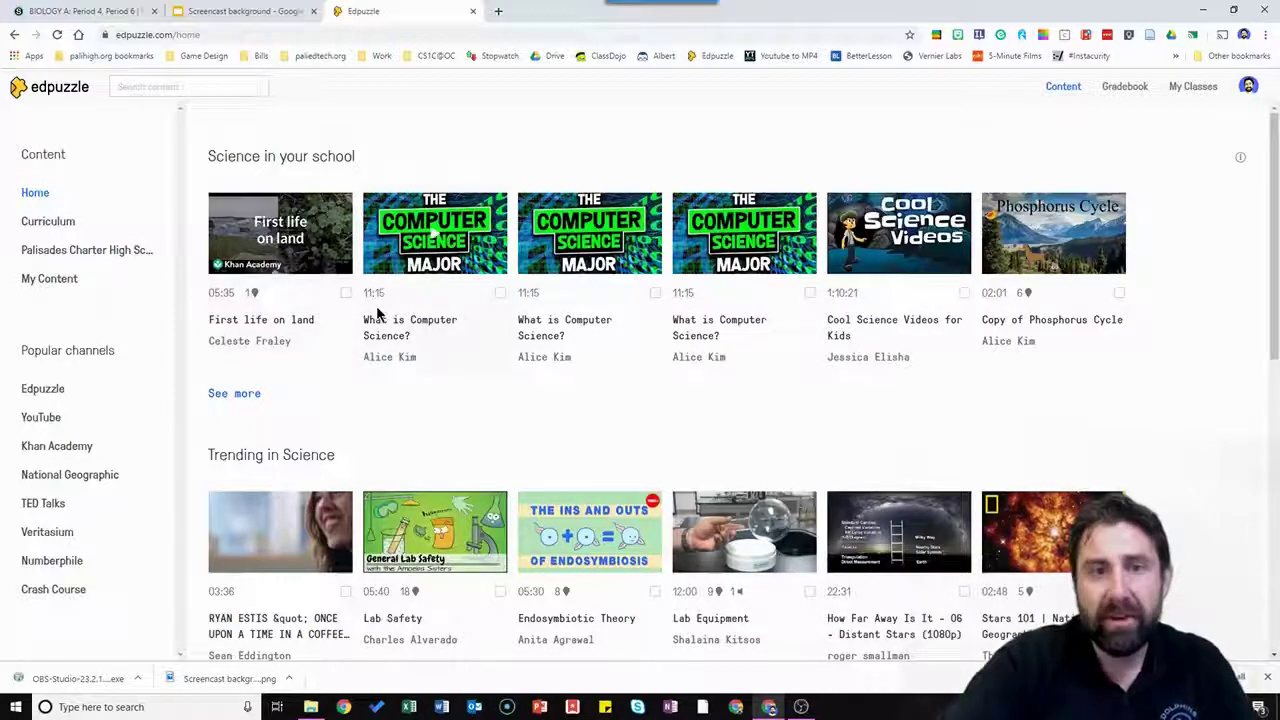
Back in Schoology, start adding Edpuzzle material to the BIOLOGY A course and open the Cells folder
click(68, 11)
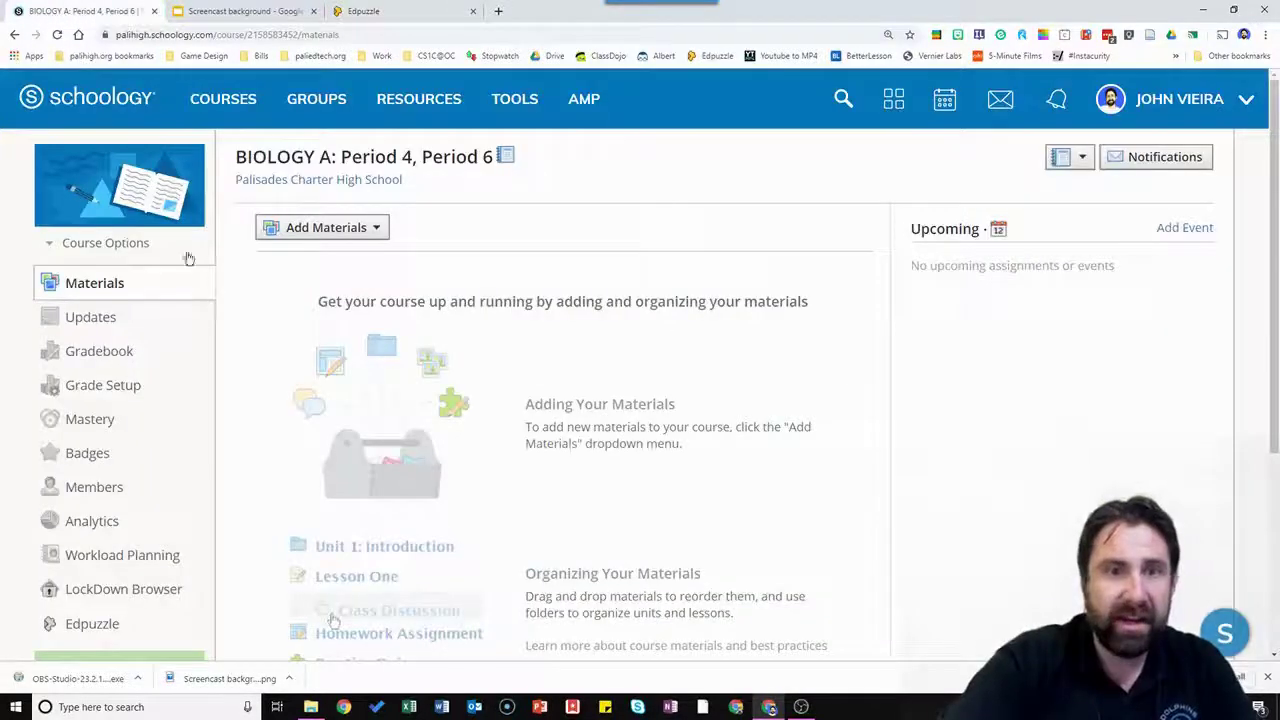
click(338, 230)
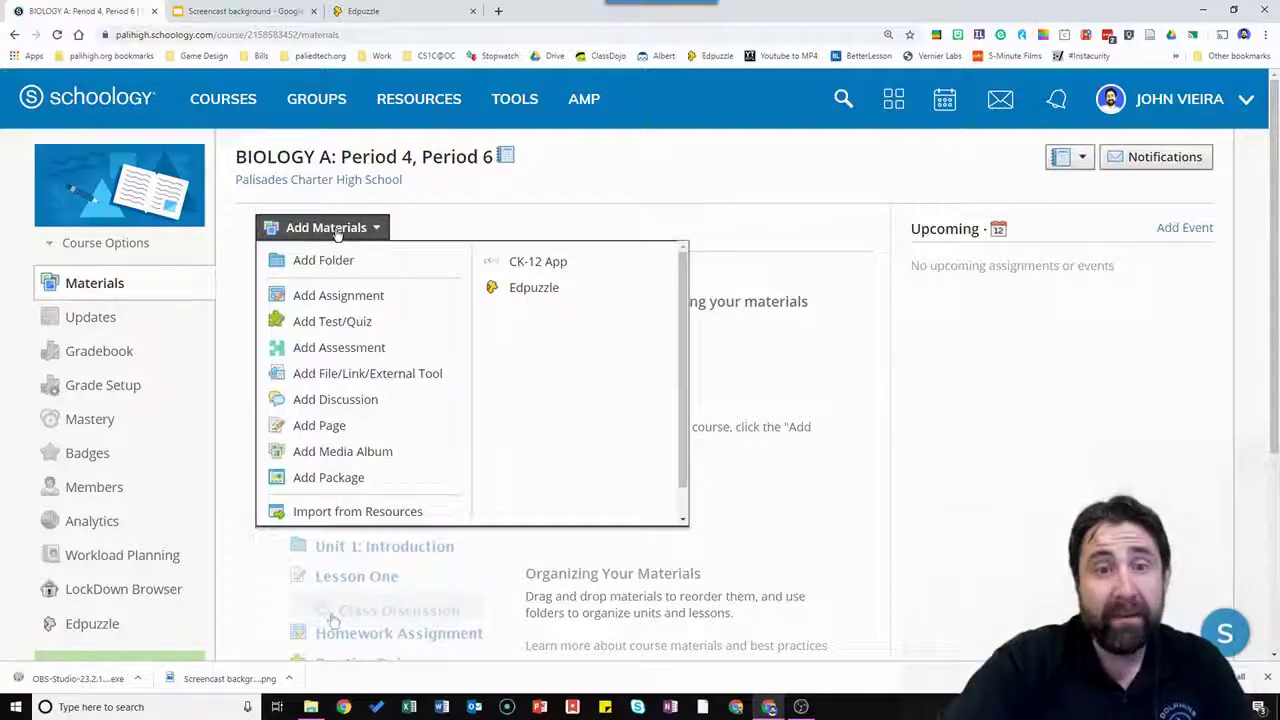
click(515, 289)
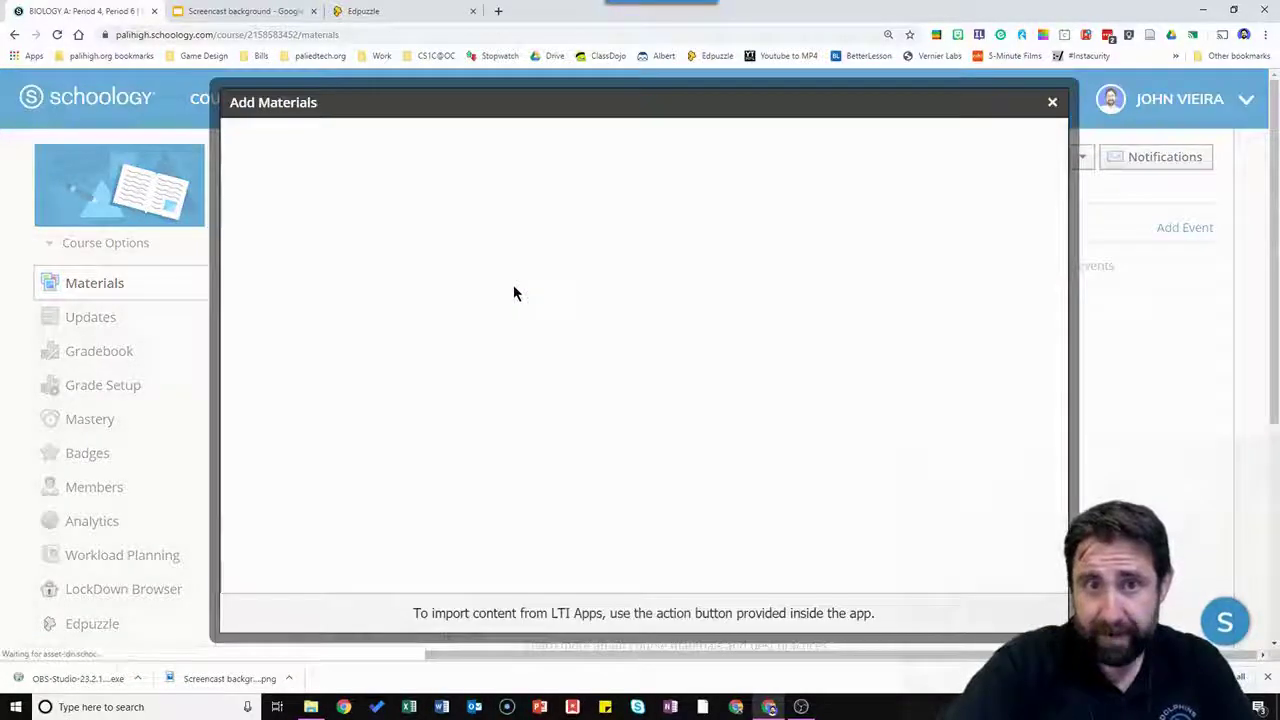
scroll(519, 290, down, 2)
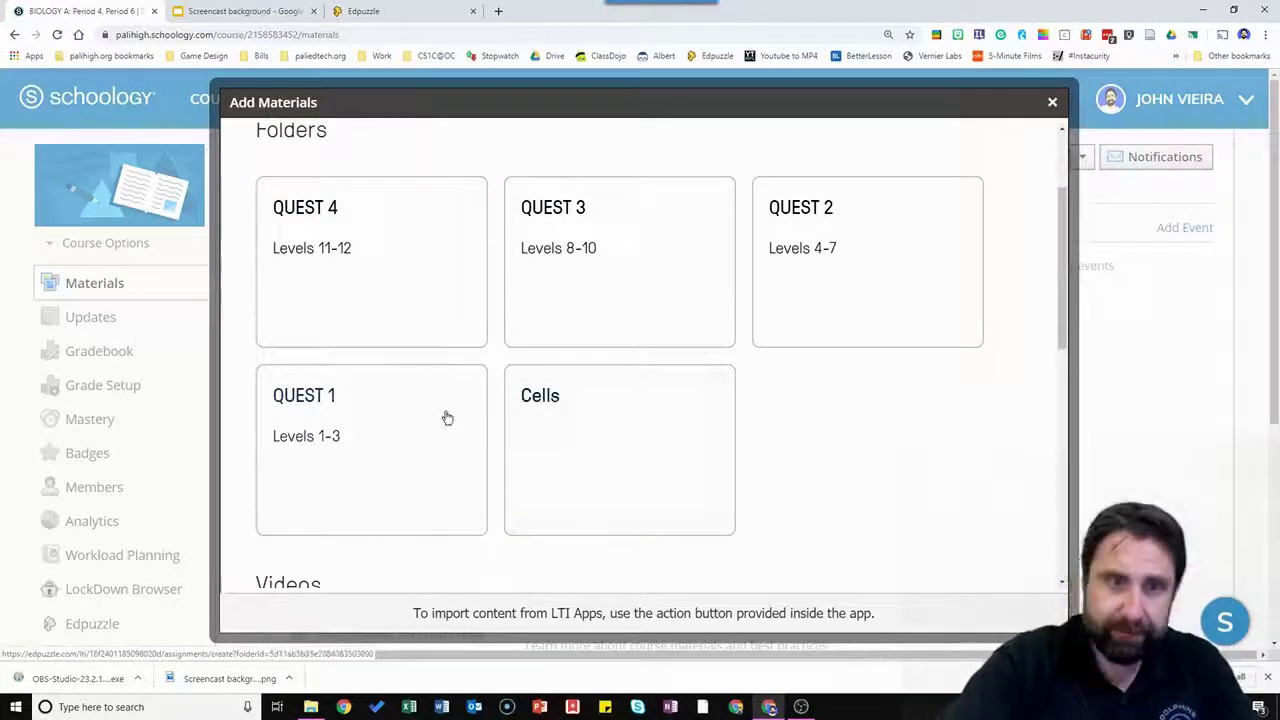
click(603, 426)
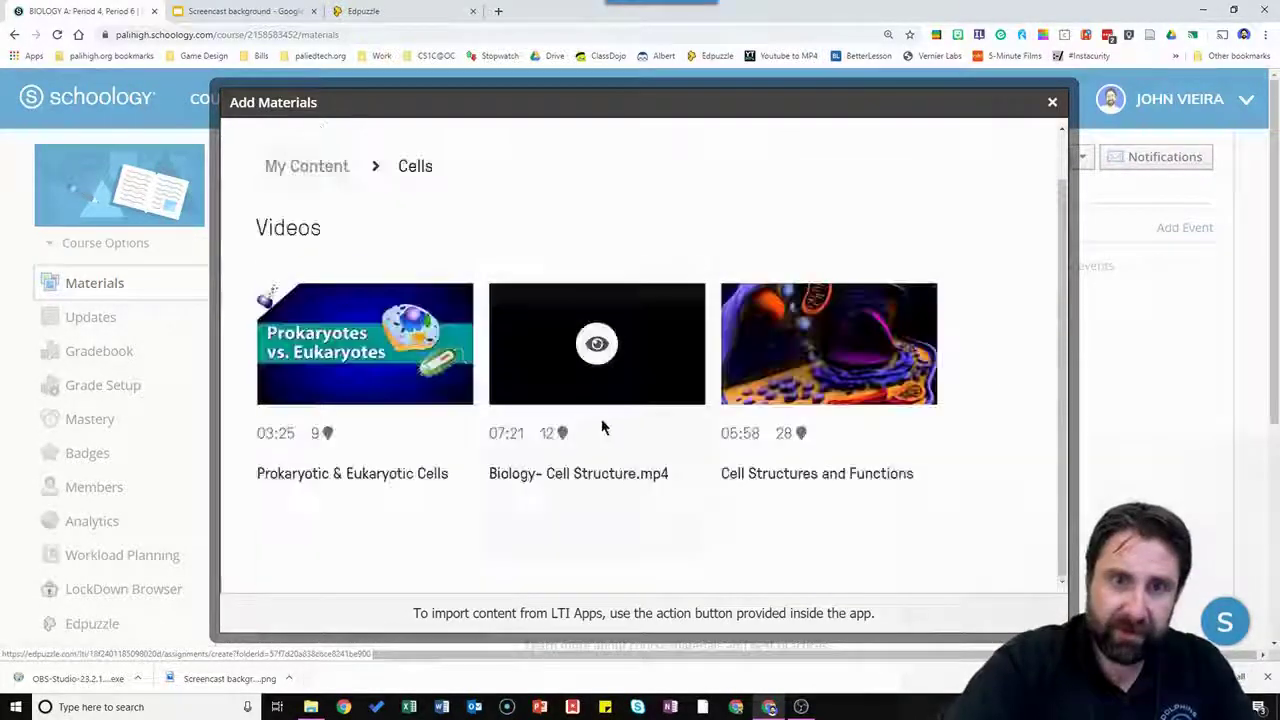
Preview the Prokaryotic & Eukaryotic Cells video and assign it to BIOLOGY A: Period 4, Period 6
click(364, 346)
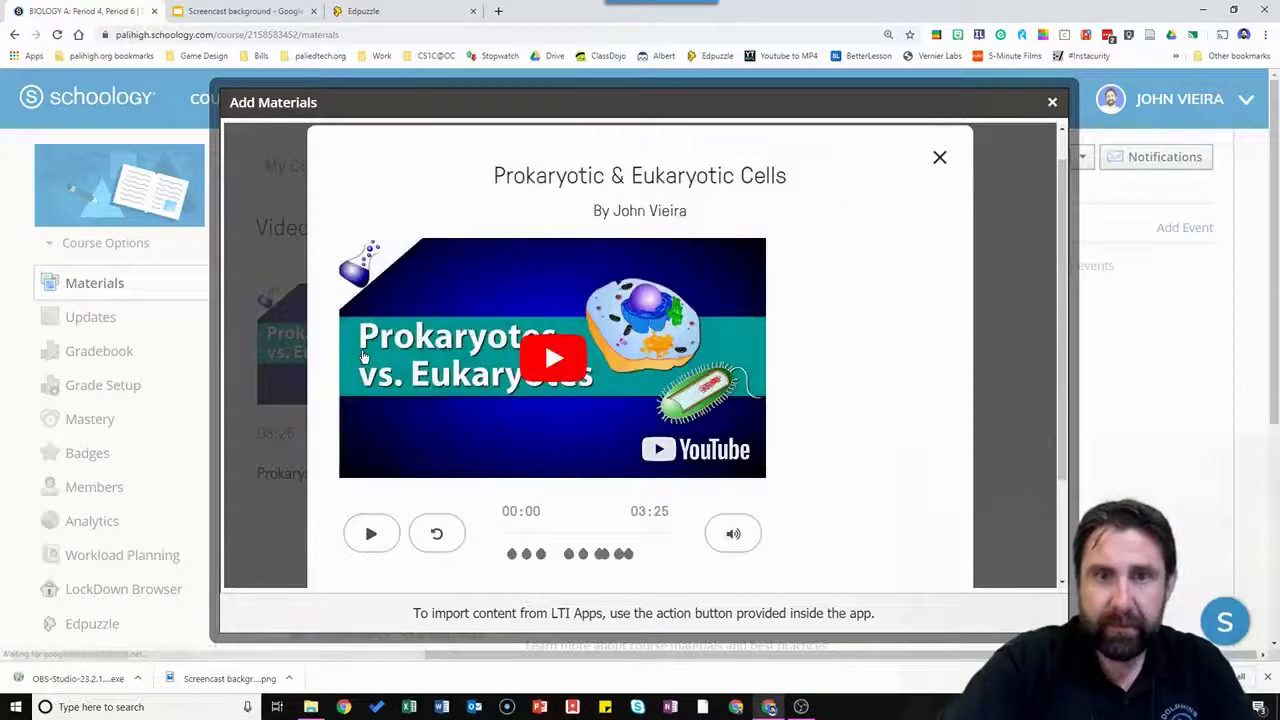
scroll(364, 360, down, 2)
scroll(360, 366, down, 3)
scroll(477, 383, up, 3)
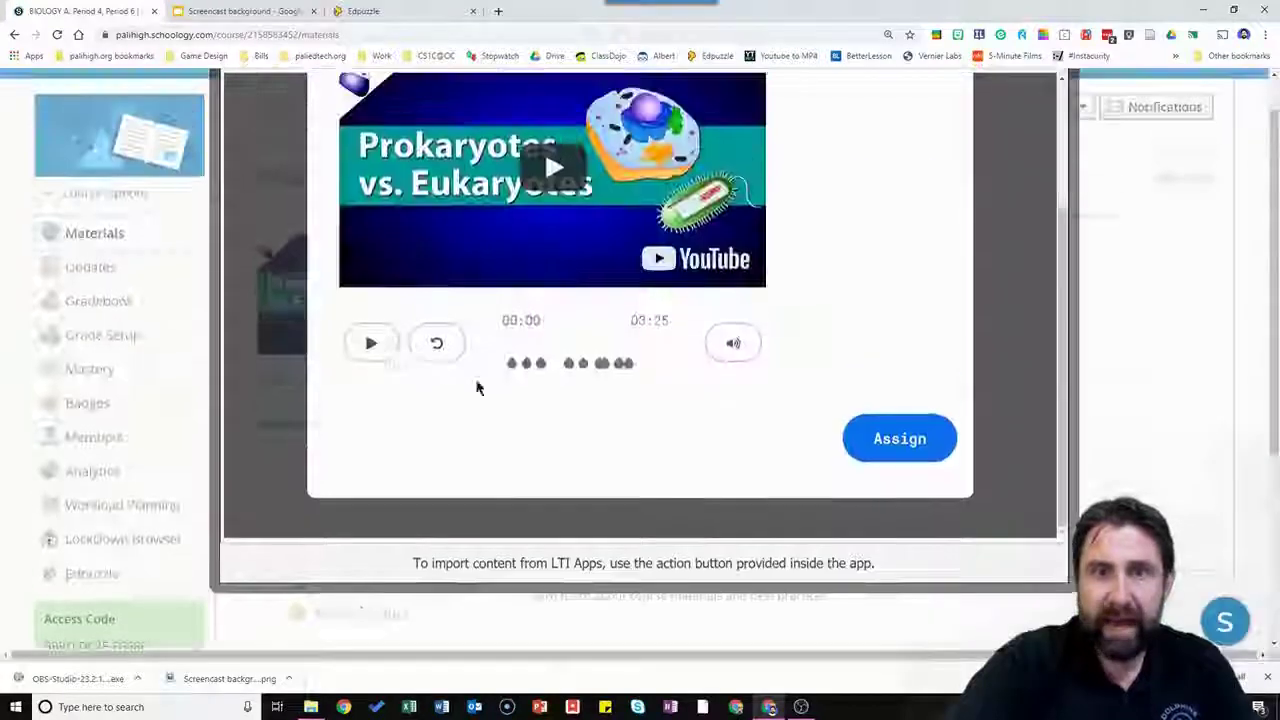
click(899, 438)
scroll(538, 352, down, 2)
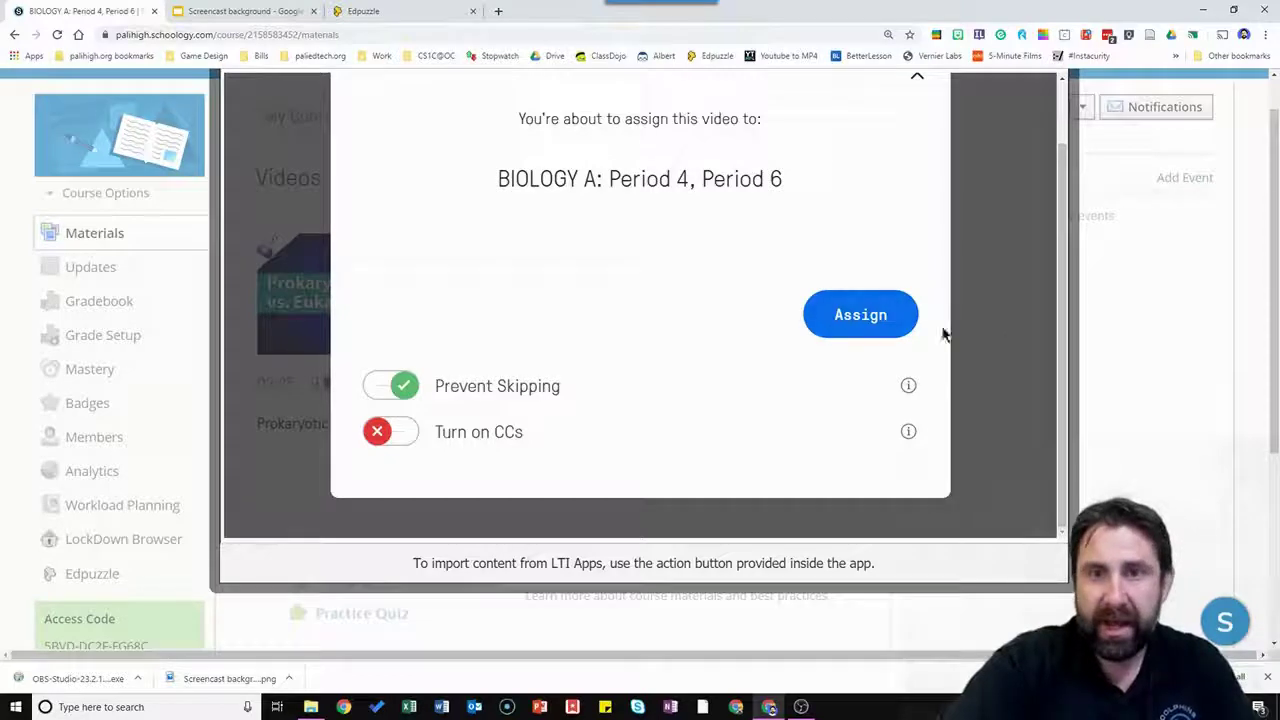
click(847, 317)
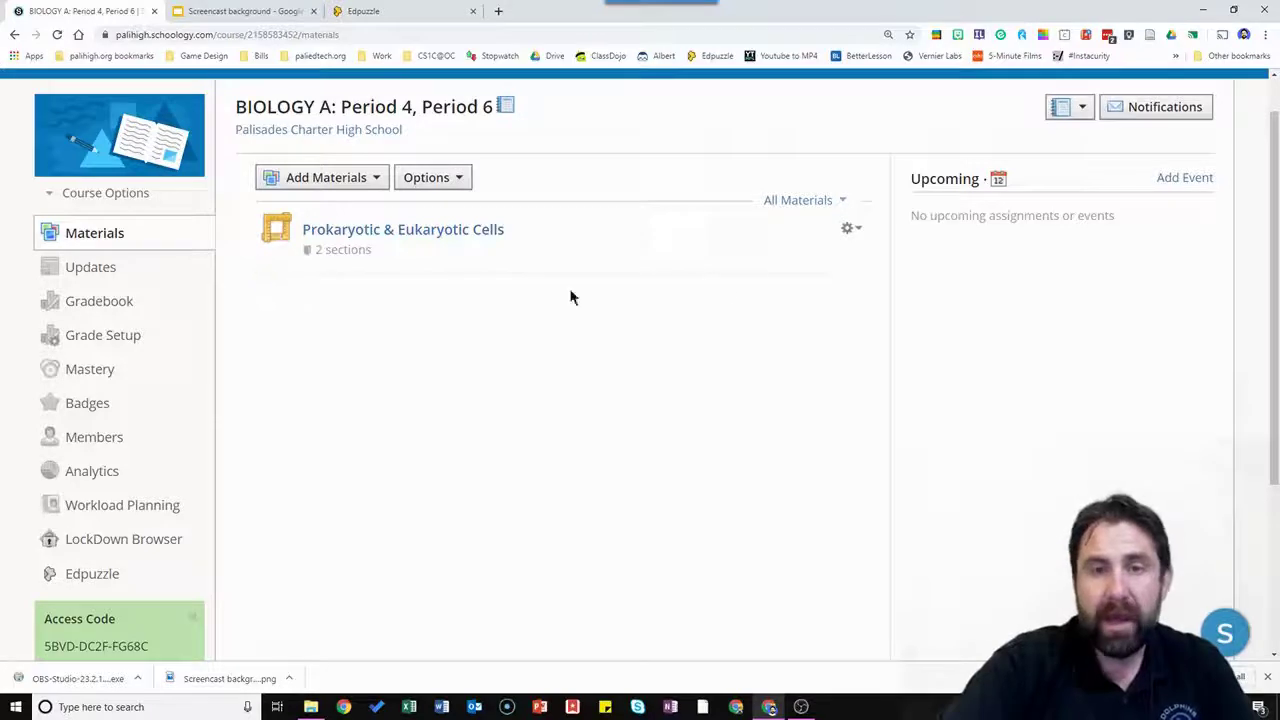
Edit the Prokaryotic & Eukaryotic Cells material to enable grading with 30 points in the Formative Assessments category
click(852, 230)
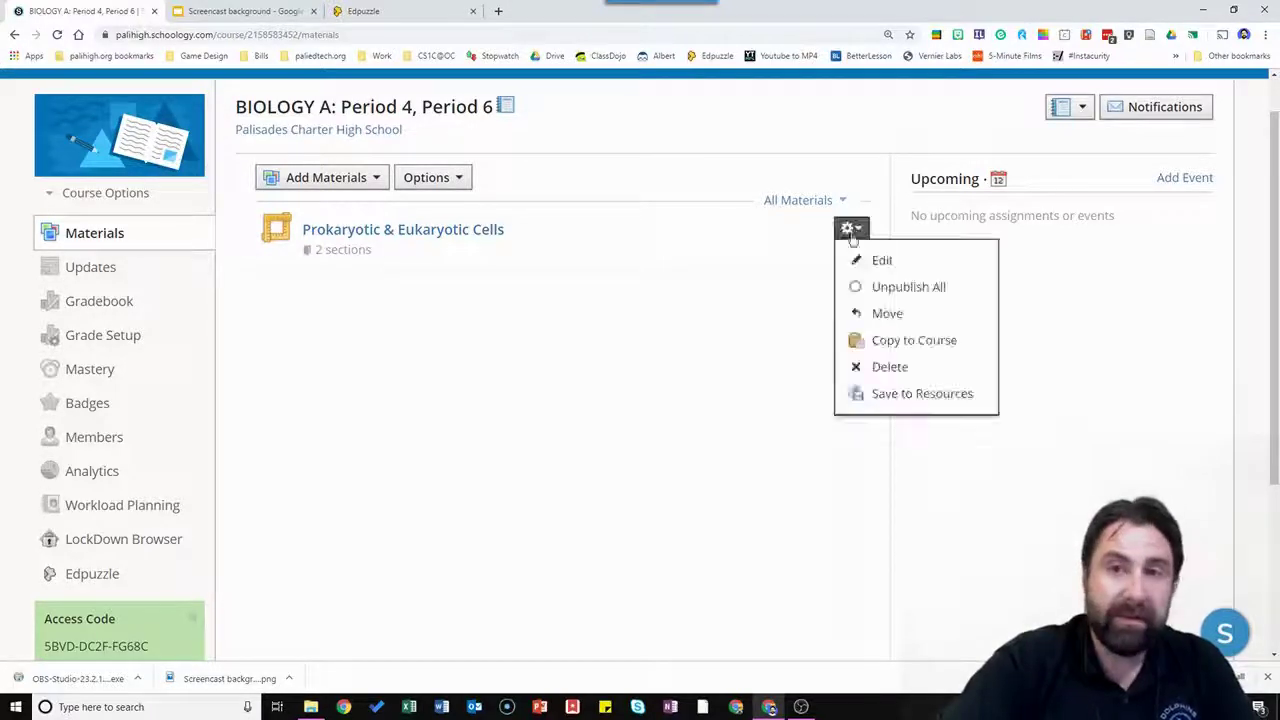
click(856, 262)
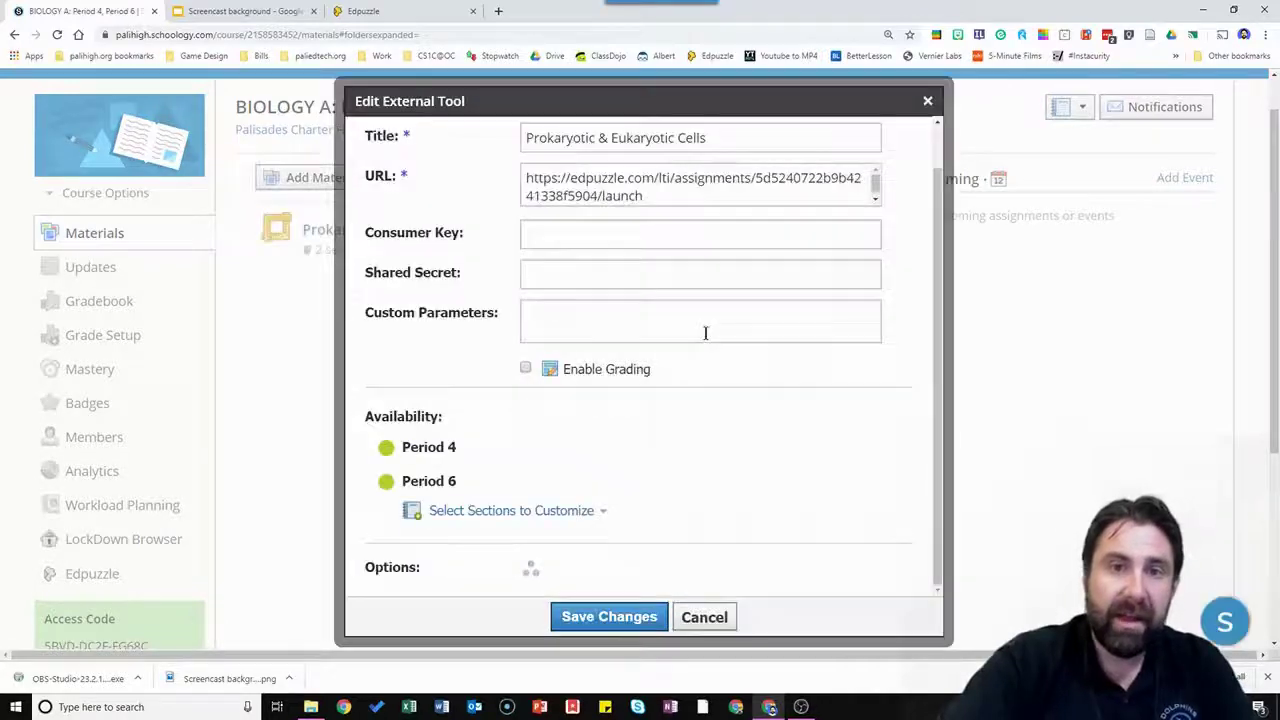
click(526, 370)
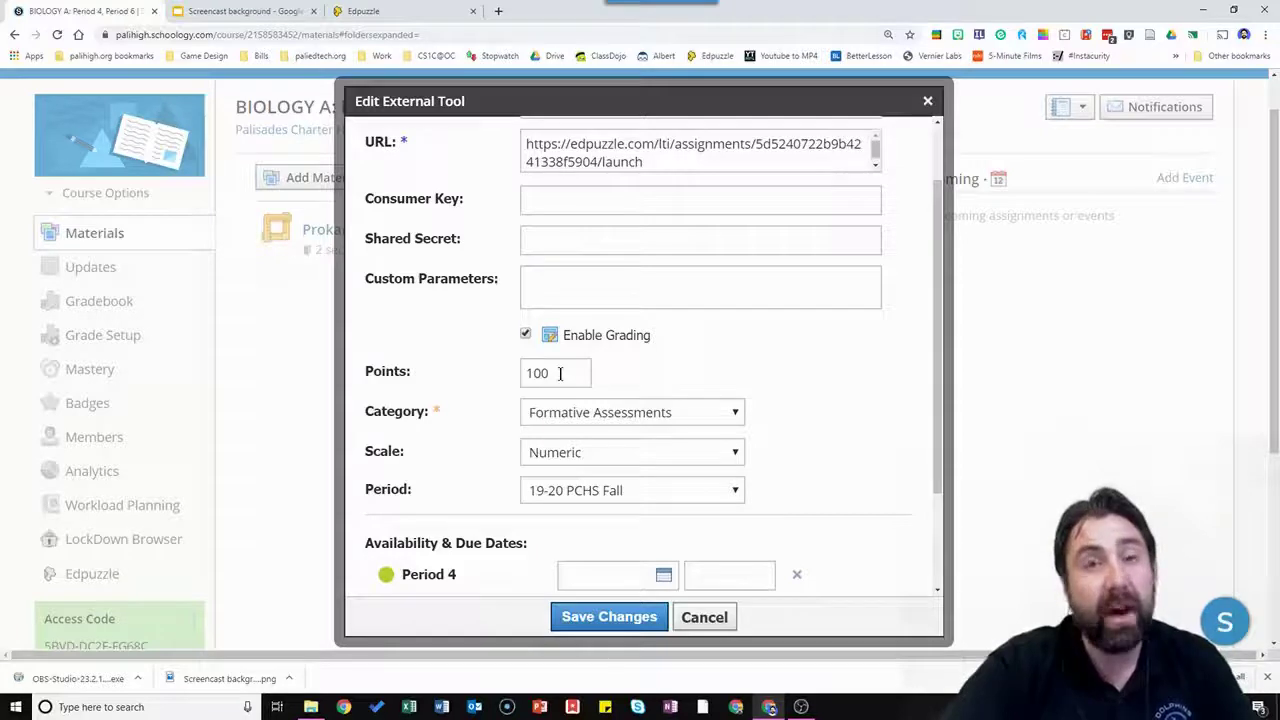
drag(547, 373, 392, 372)
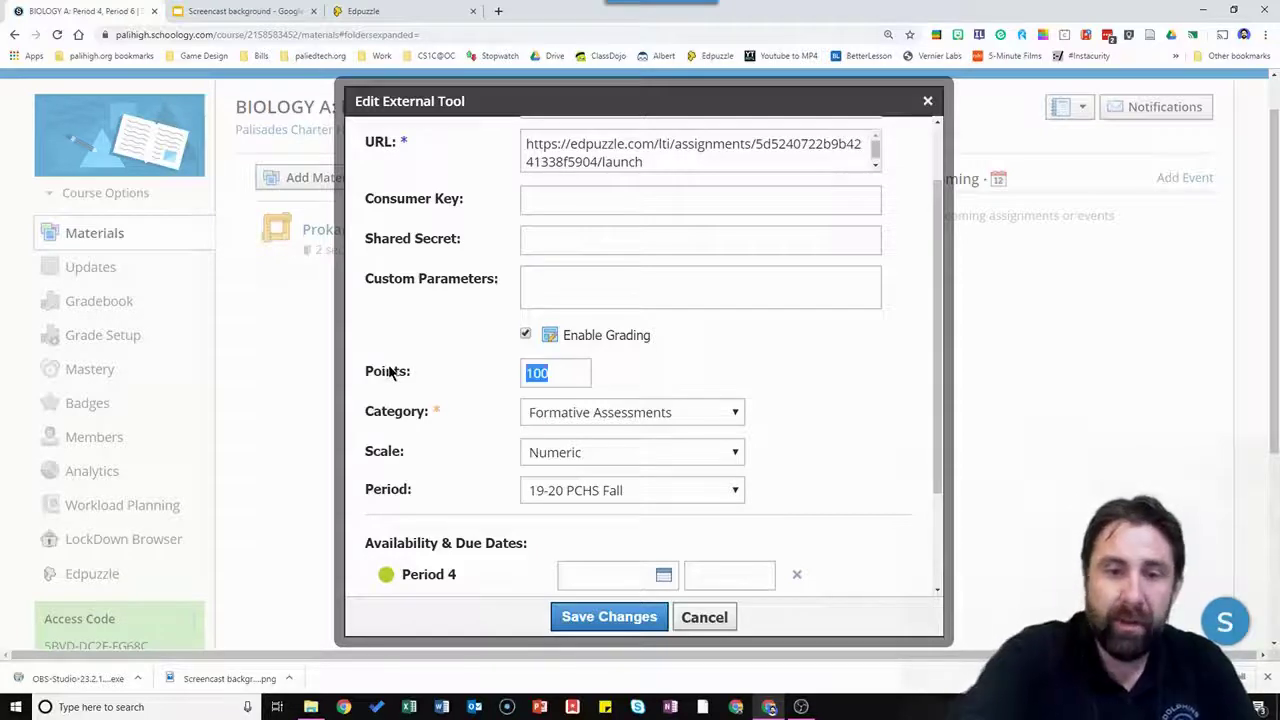
text(30)
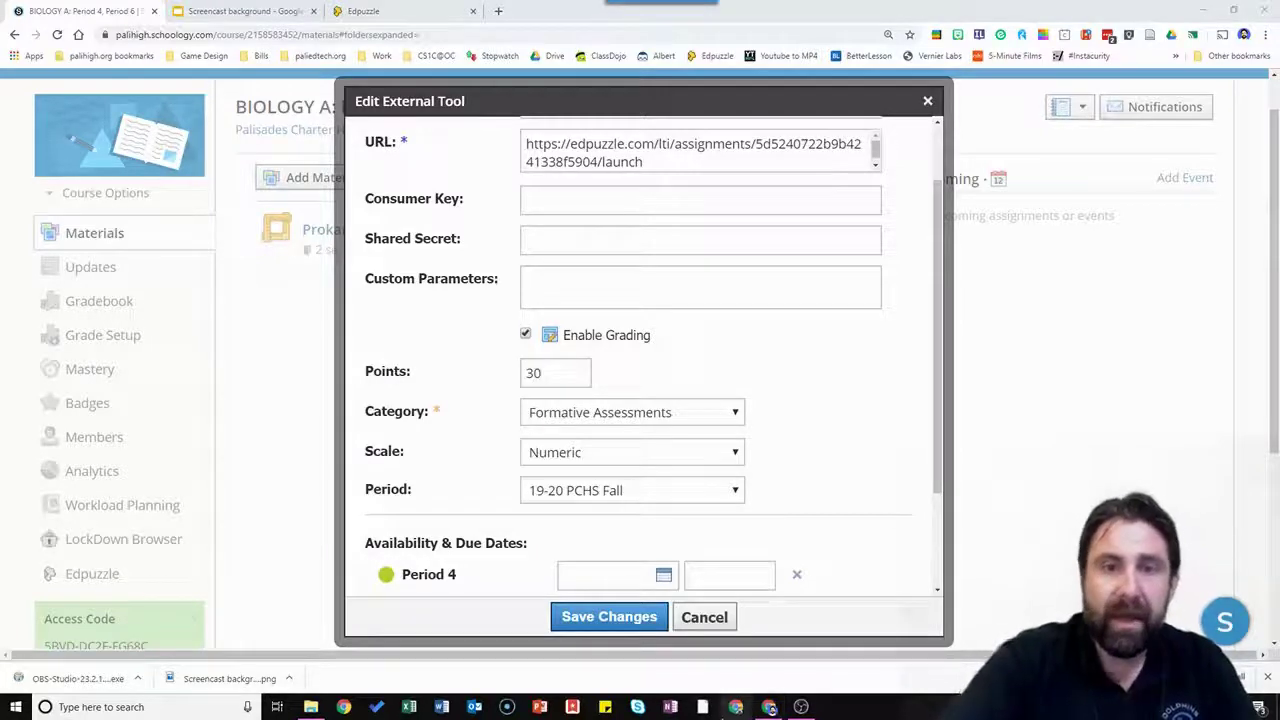
click(634, 416)
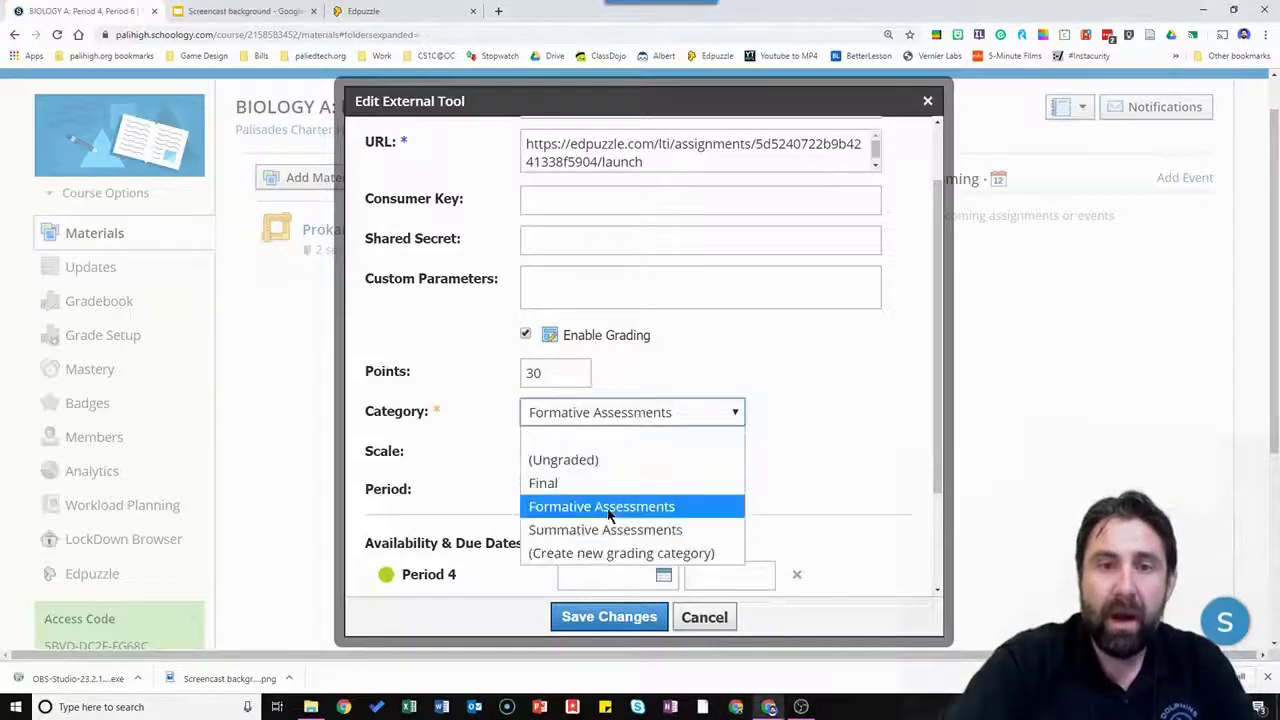
click(606, 507)
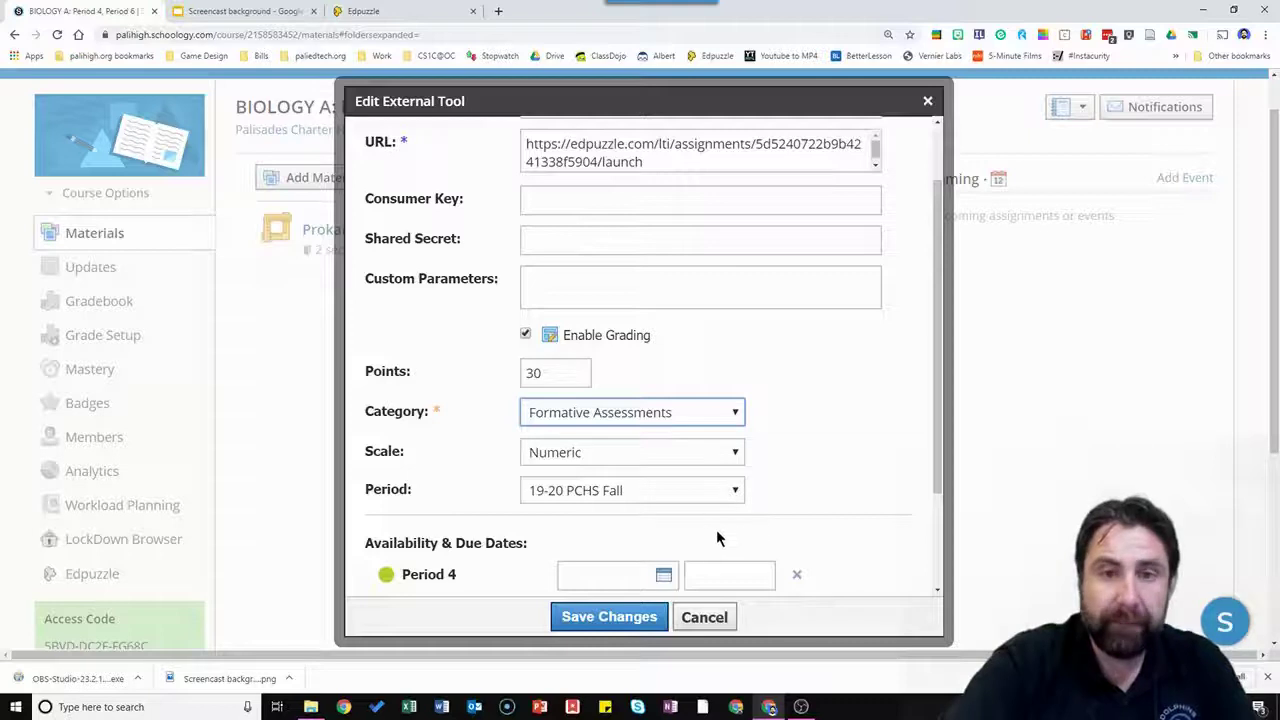
Set the due dates to 8/14/19 for Period 4 and 8/21/19 for Period 6, and save the changes
scroll(716, 534, down, 2)
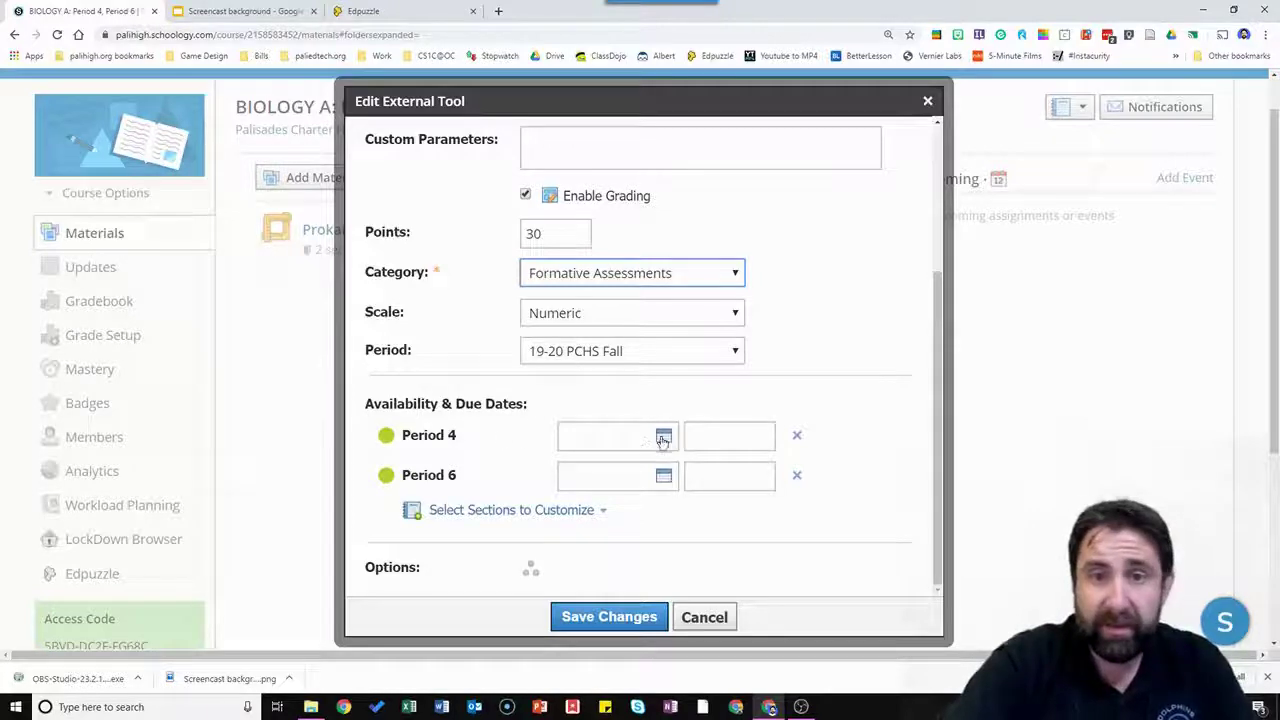
click(663, 436)
click(701, 579)
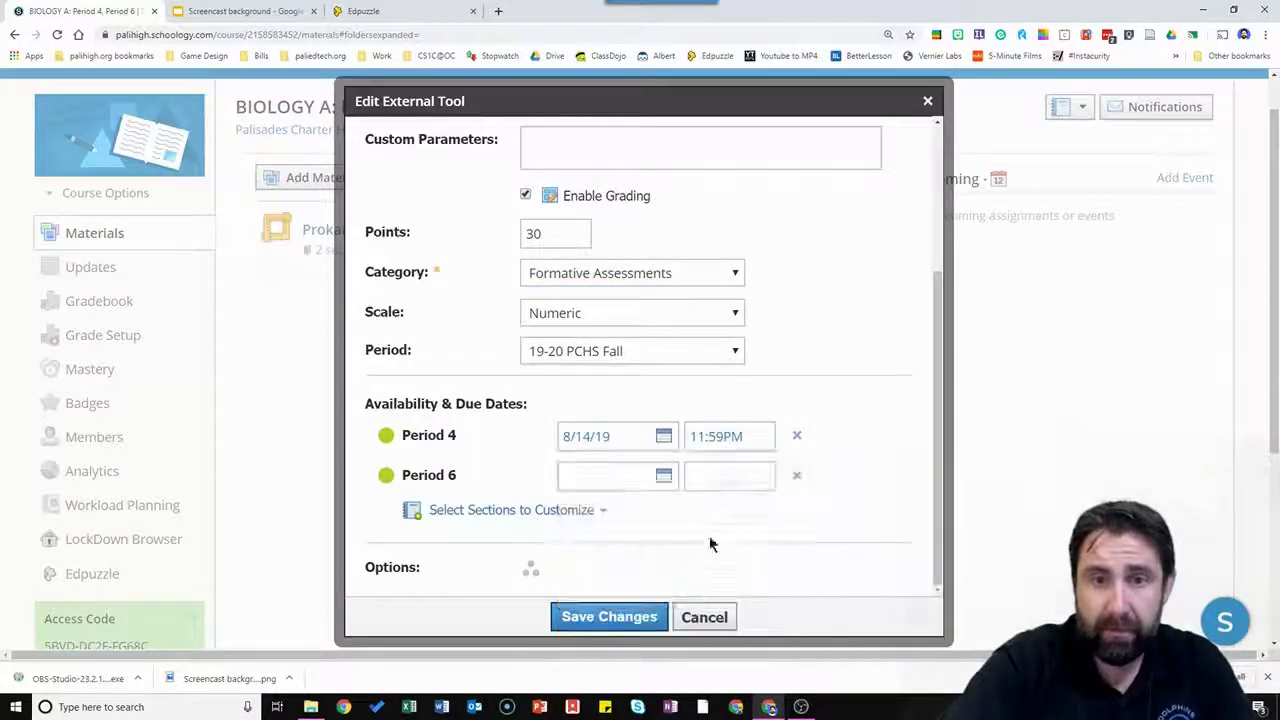
click(661, 477)
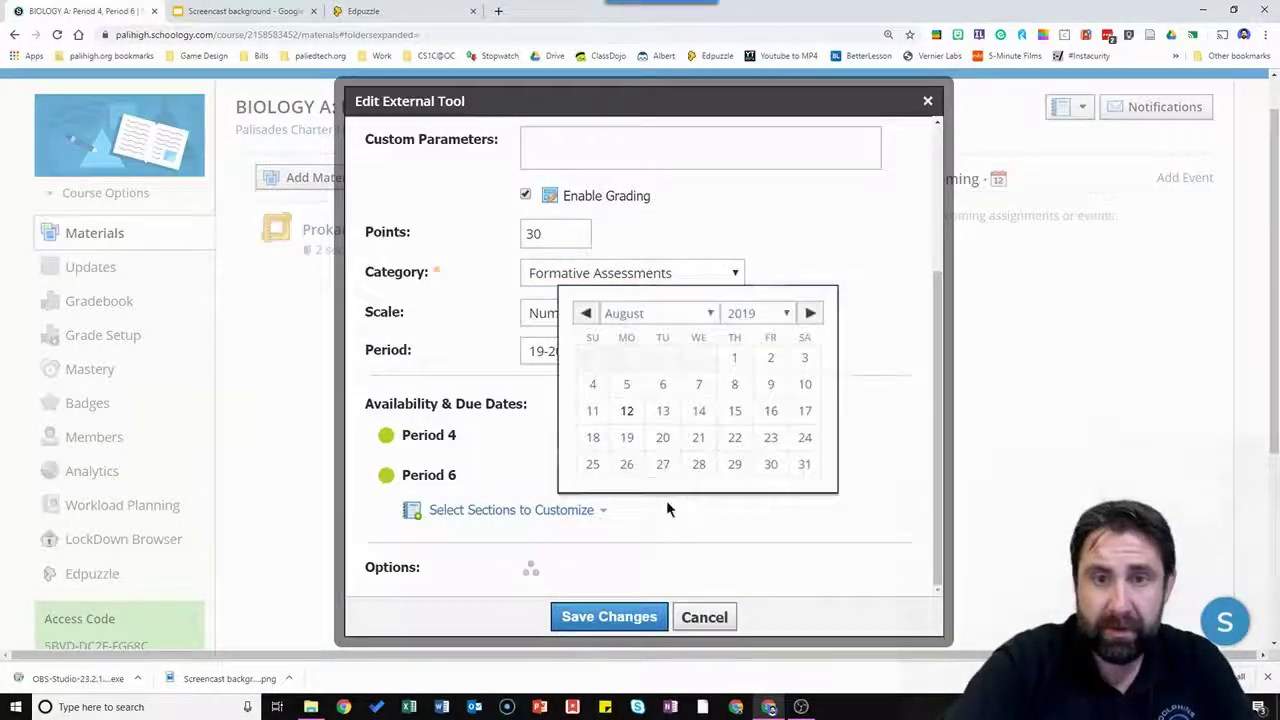
click(698, 437)
click(622, 617)
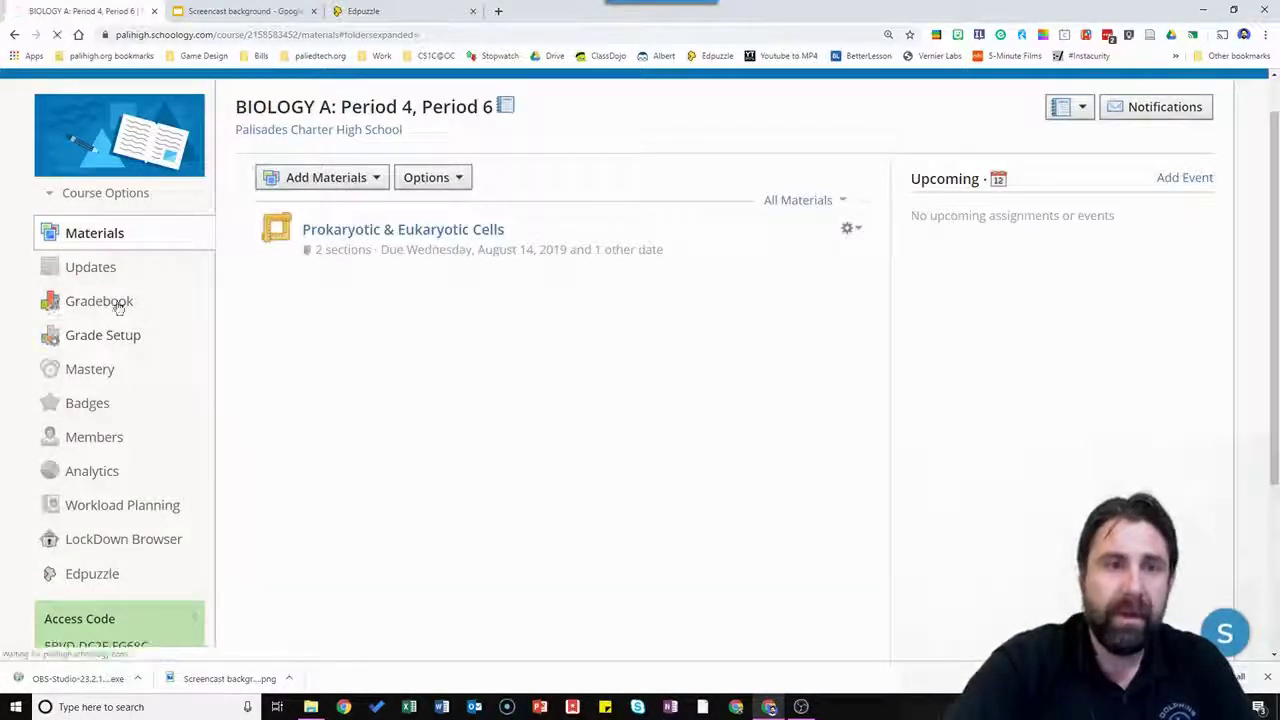
Open the course gradebook and look through the Period 4 students' grades for the Prokaryotic & Eukaryotic Cells assignment
click(117, 301)
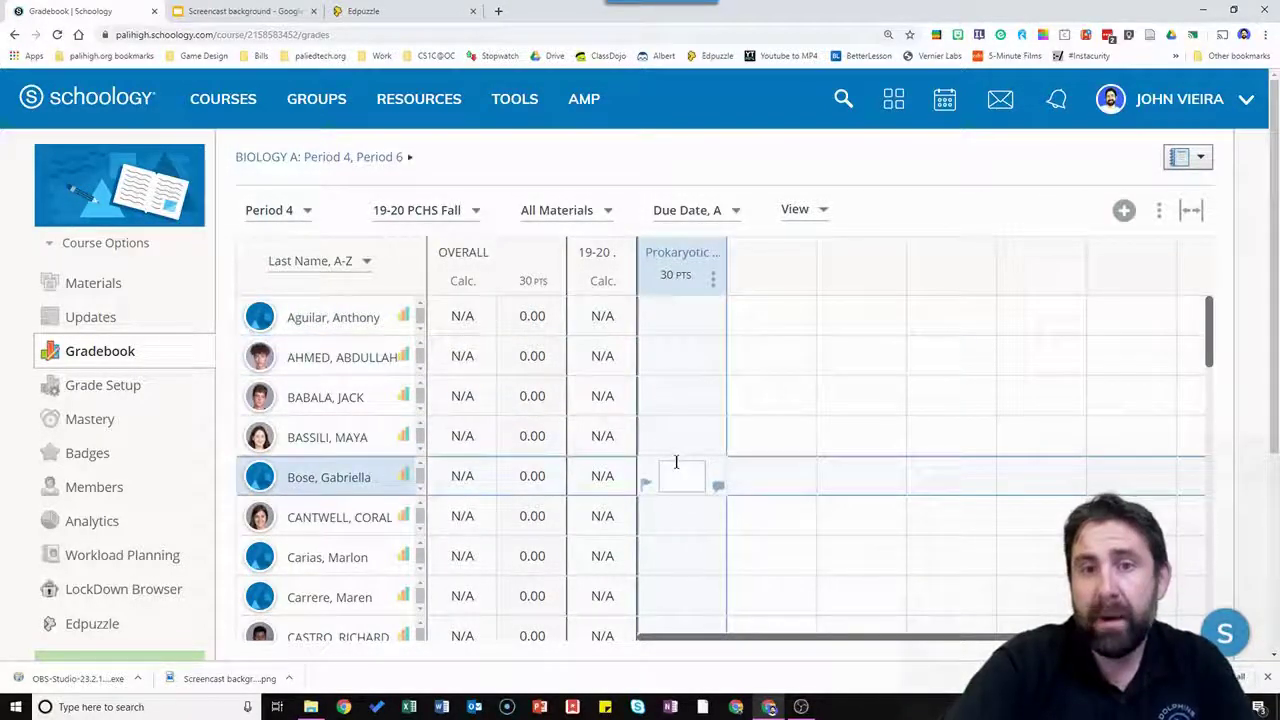
scroll(675, 456, down, 2)
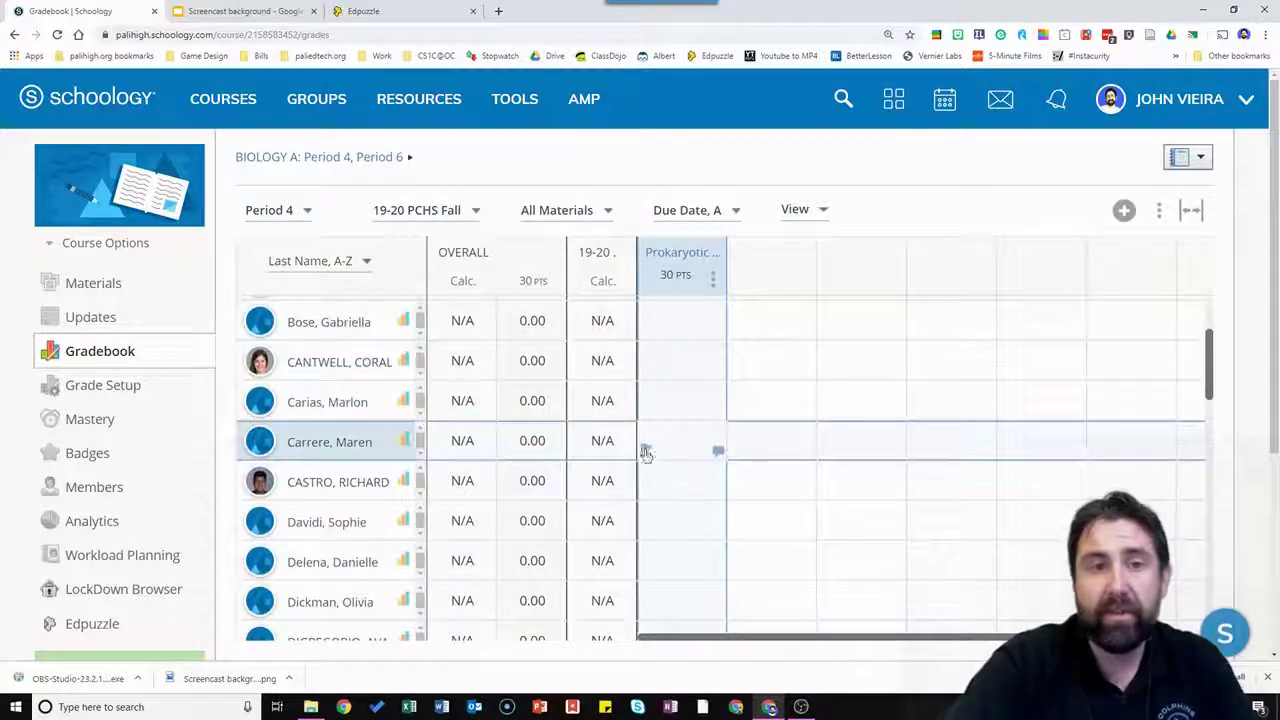